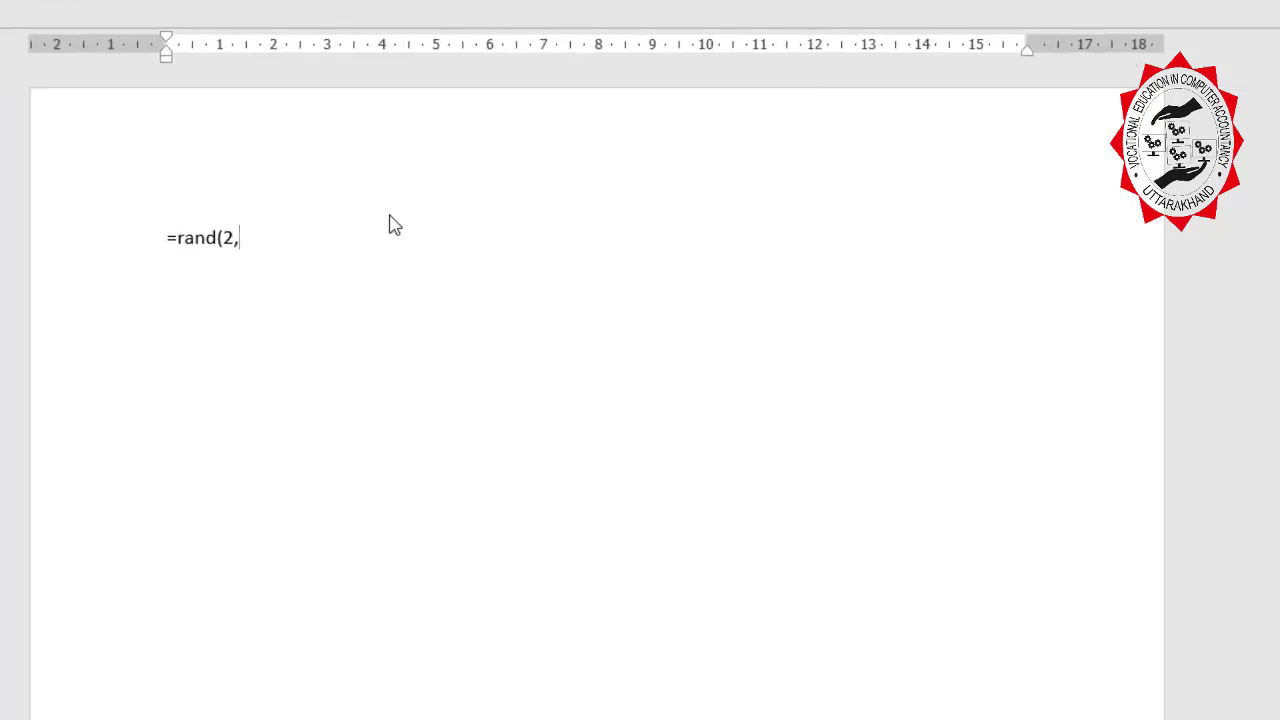
Expand =rand(2,5) into two sample paragraphs and justify all the text.
type("5)")
key("Return")
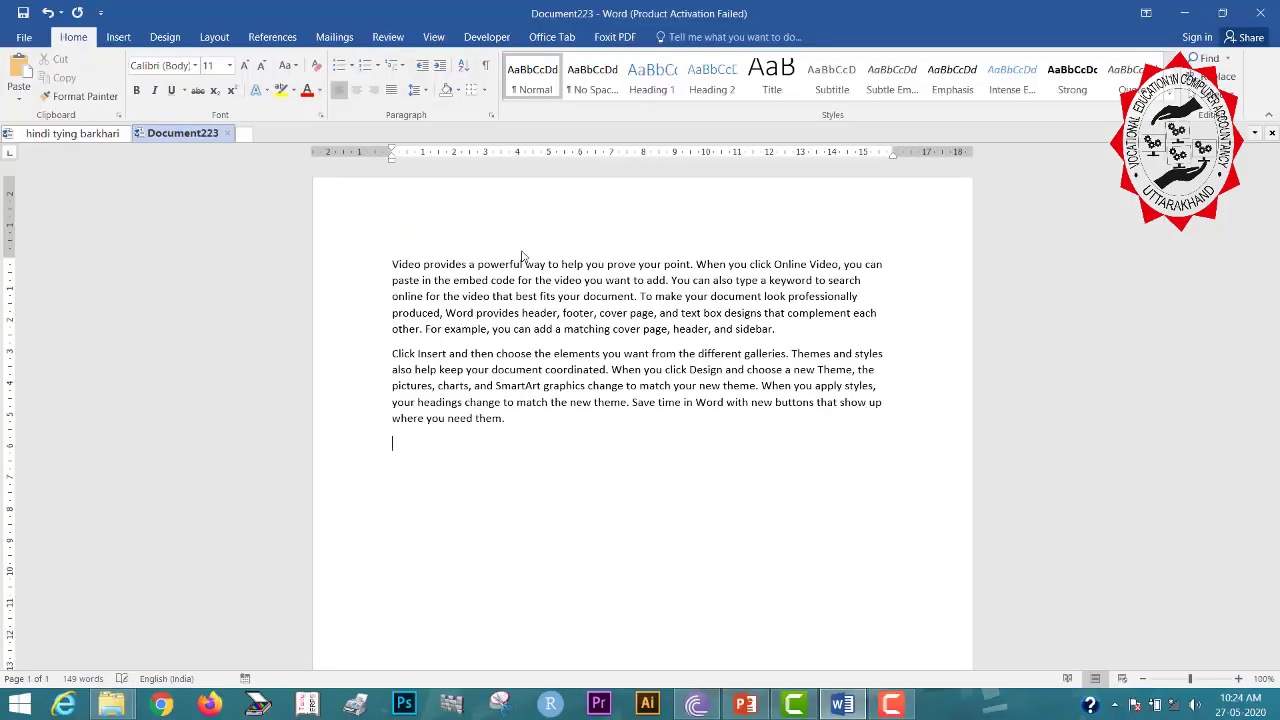
key("ctrl+a")
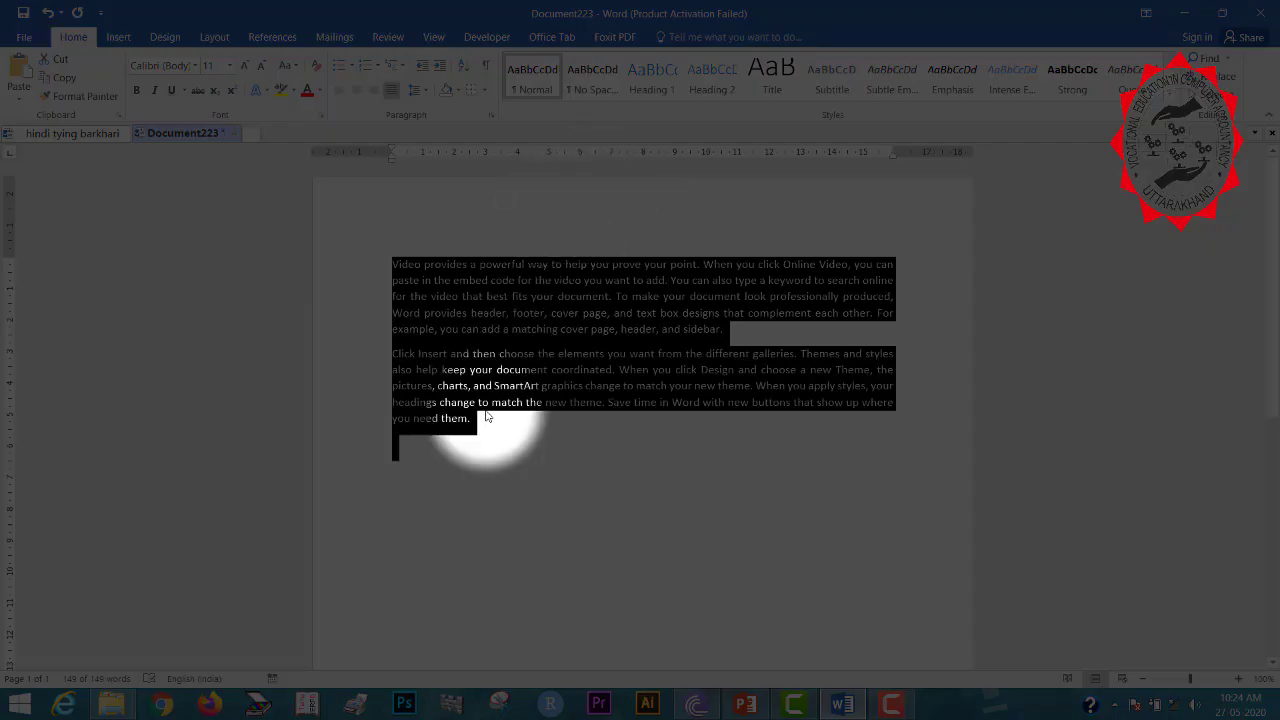
left_click(486, 414)
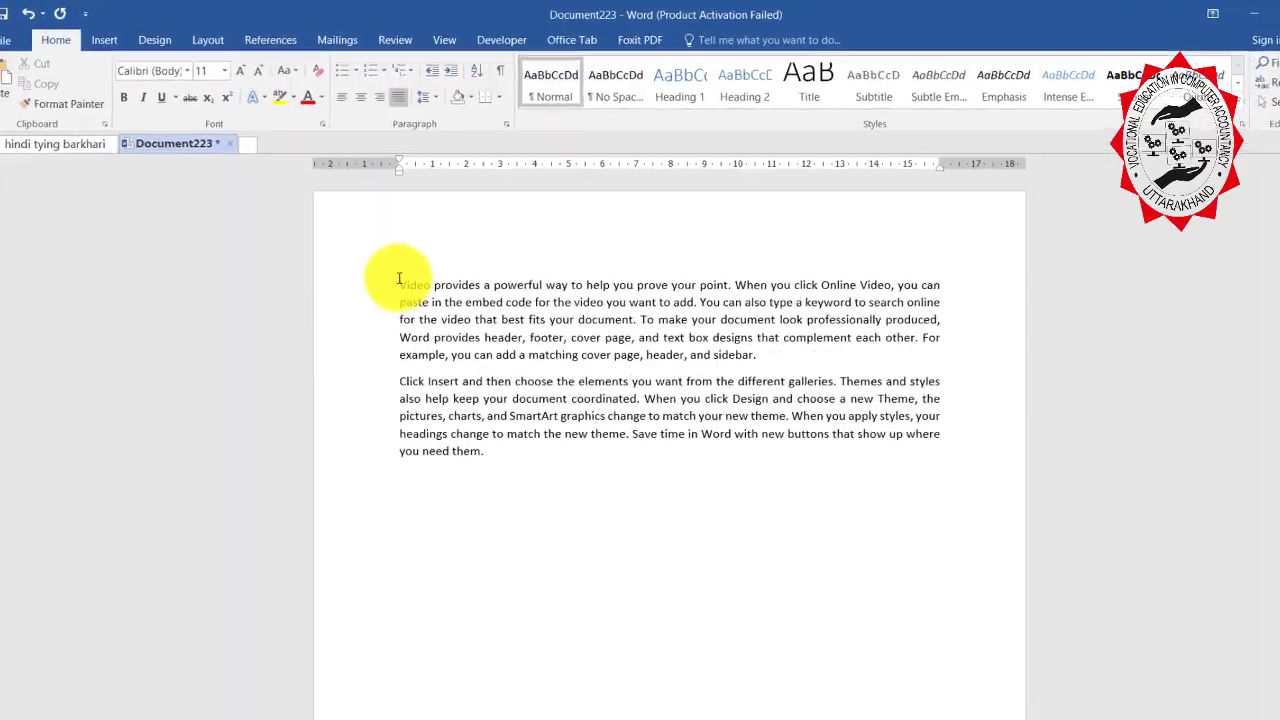
Set the first paragraph in Times New Roman, then select the second paragraph.
left_click_drag(399, 285, 772, 363)
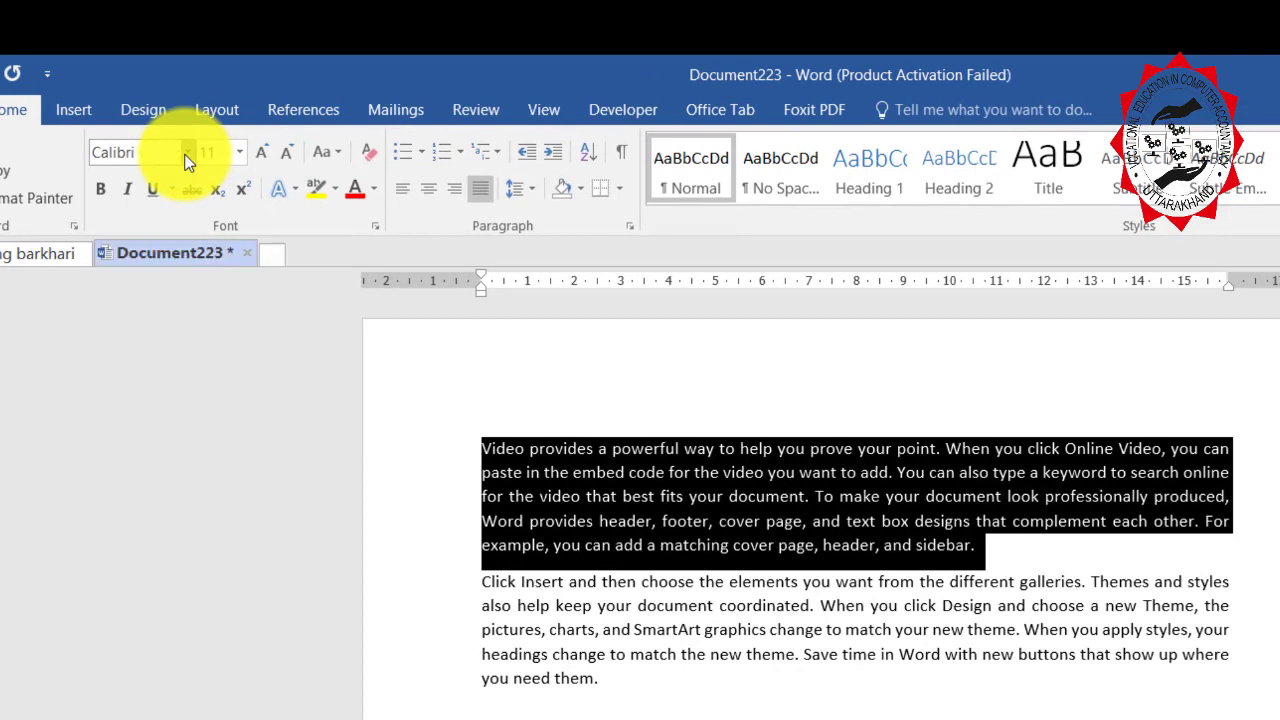
left_click(187, 153)
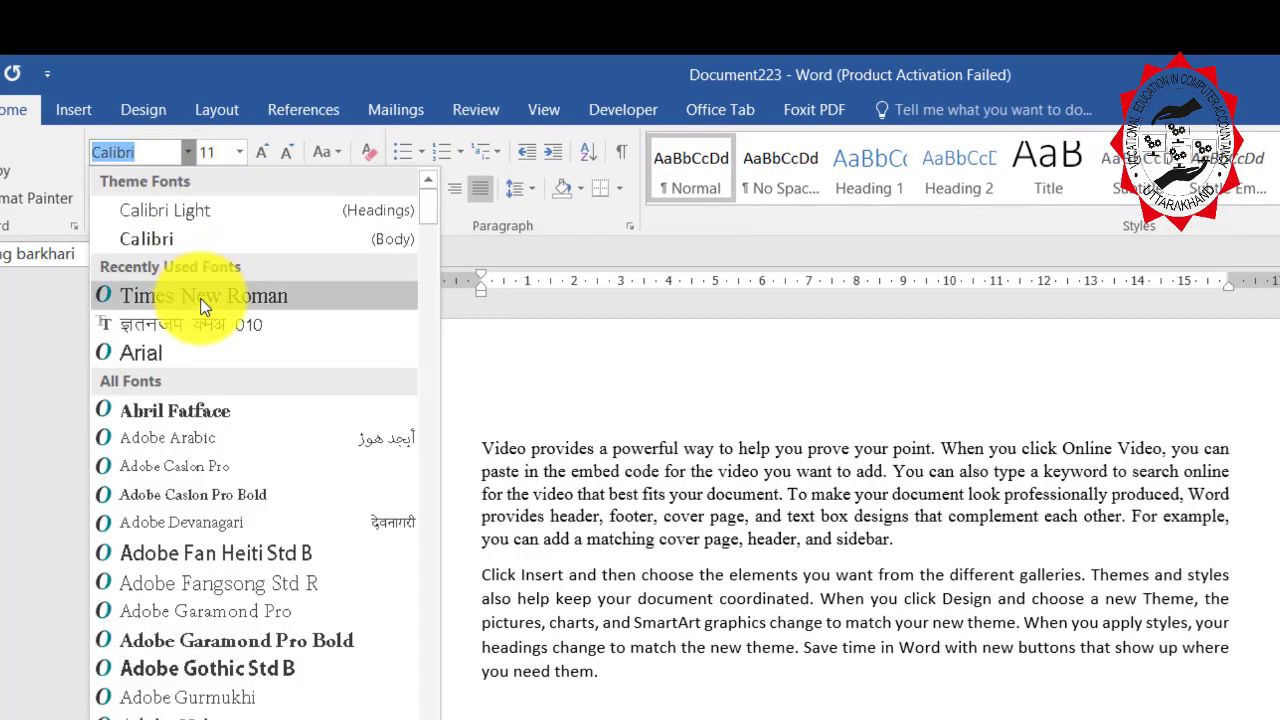
left_click(200, 297)
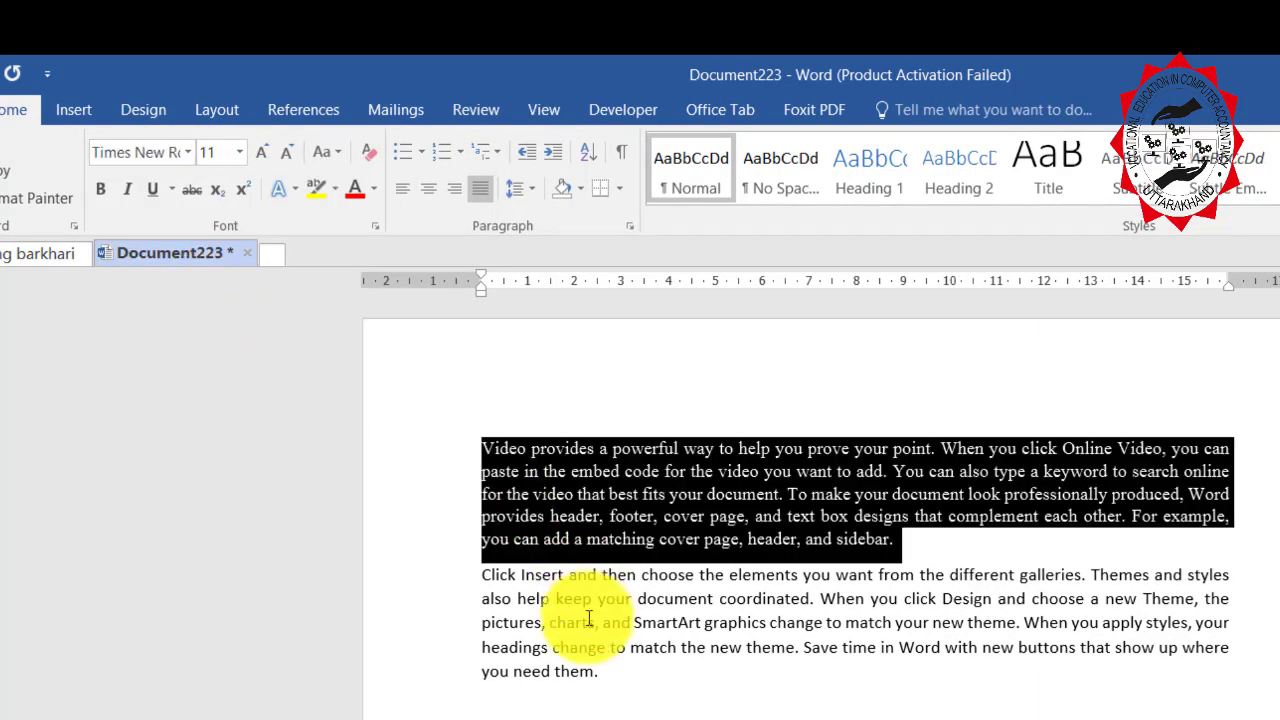
left_click(577, 648)
left_click(684, 507)
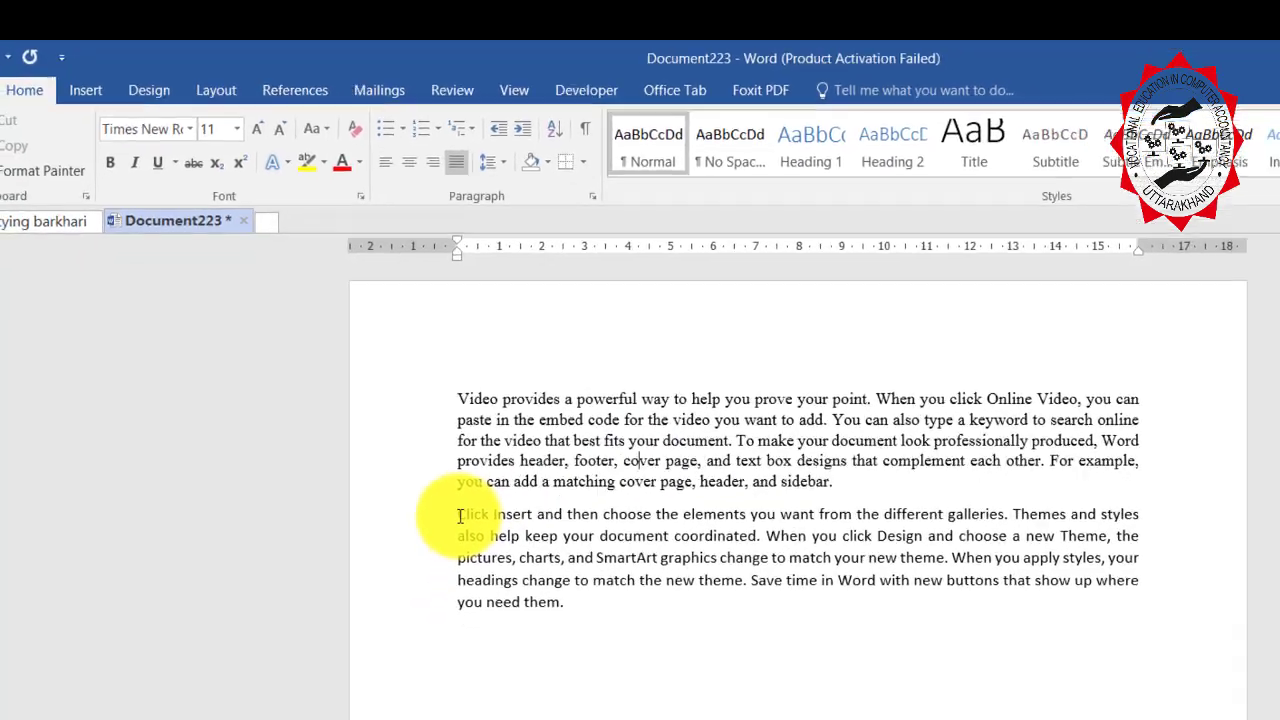
left_click_drag(483, 577, 600, 671)
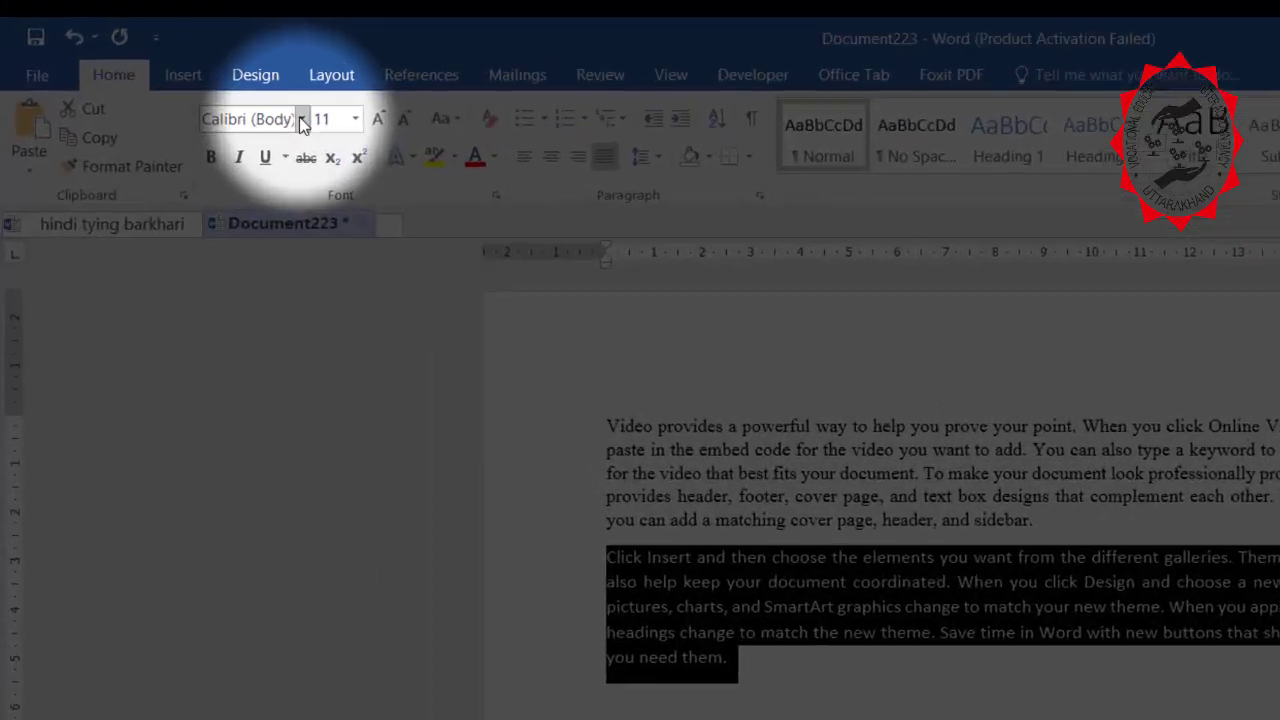
left_click(302, 120)
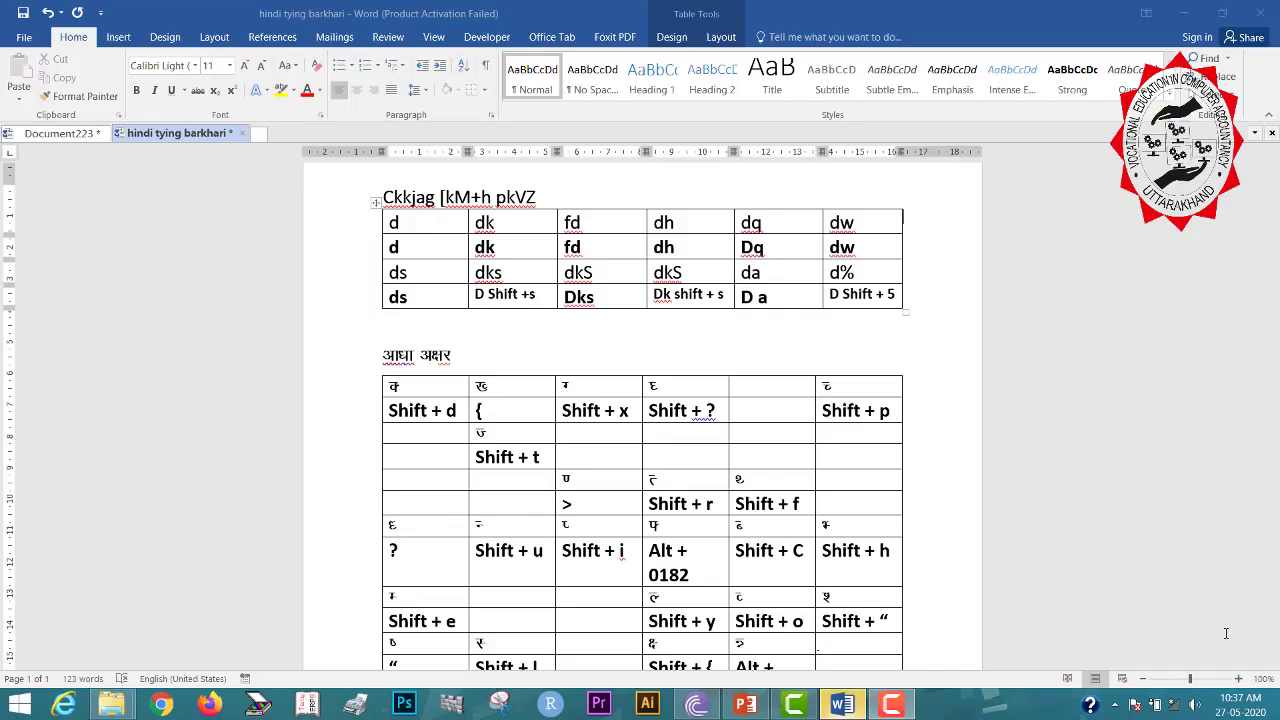
Apply Kruti Dev 010 to the chart heading and the first table row.
left_click(1110, 452)
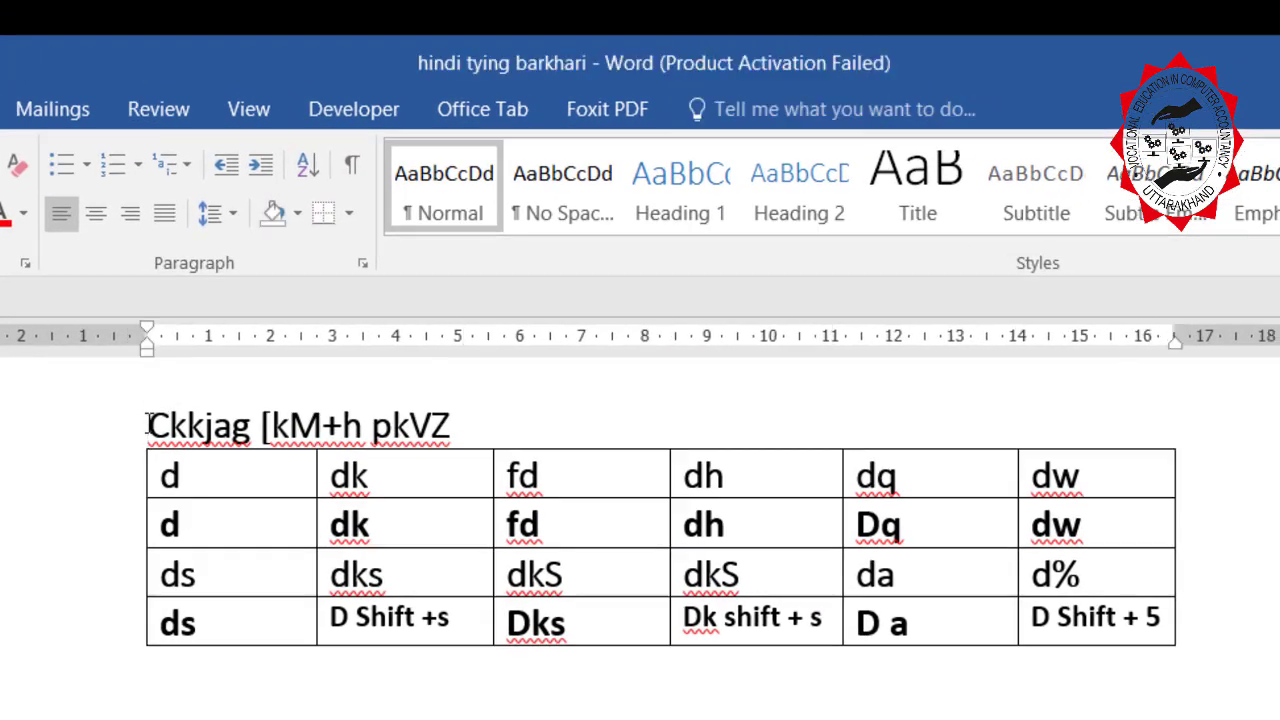
left_click_drag(146, 424, 152, 475)
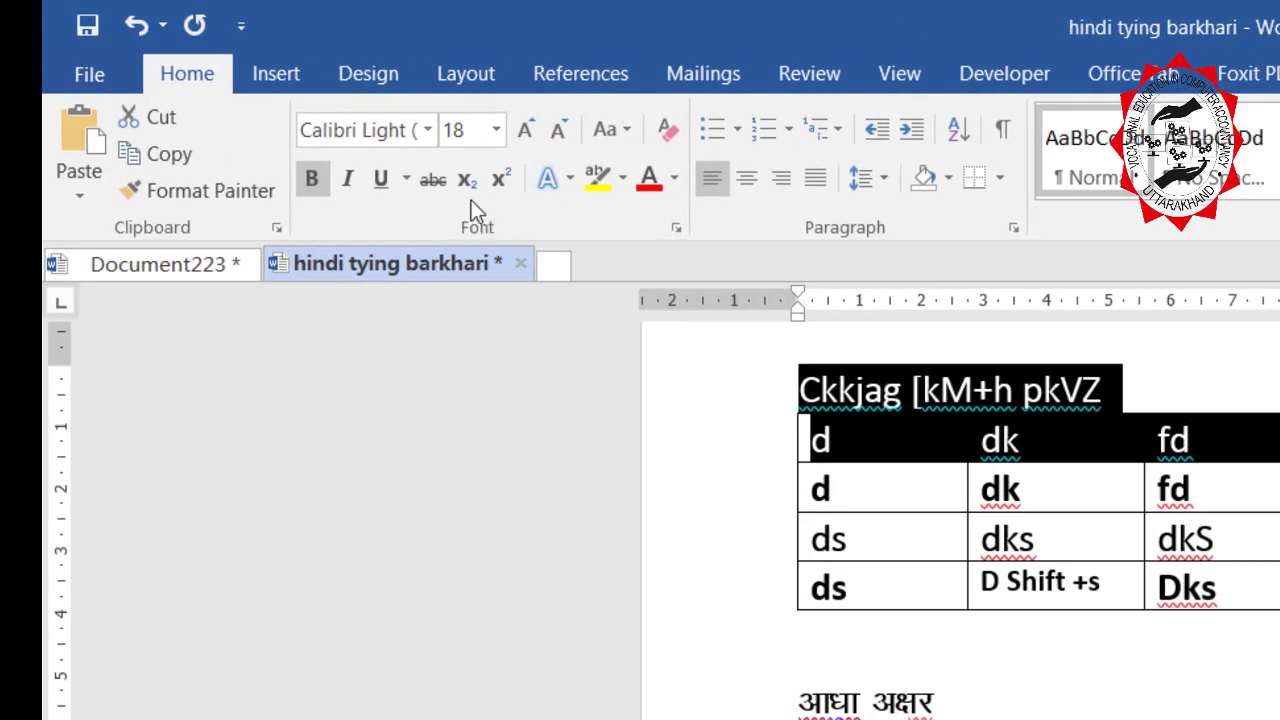
left_click(428, 131)
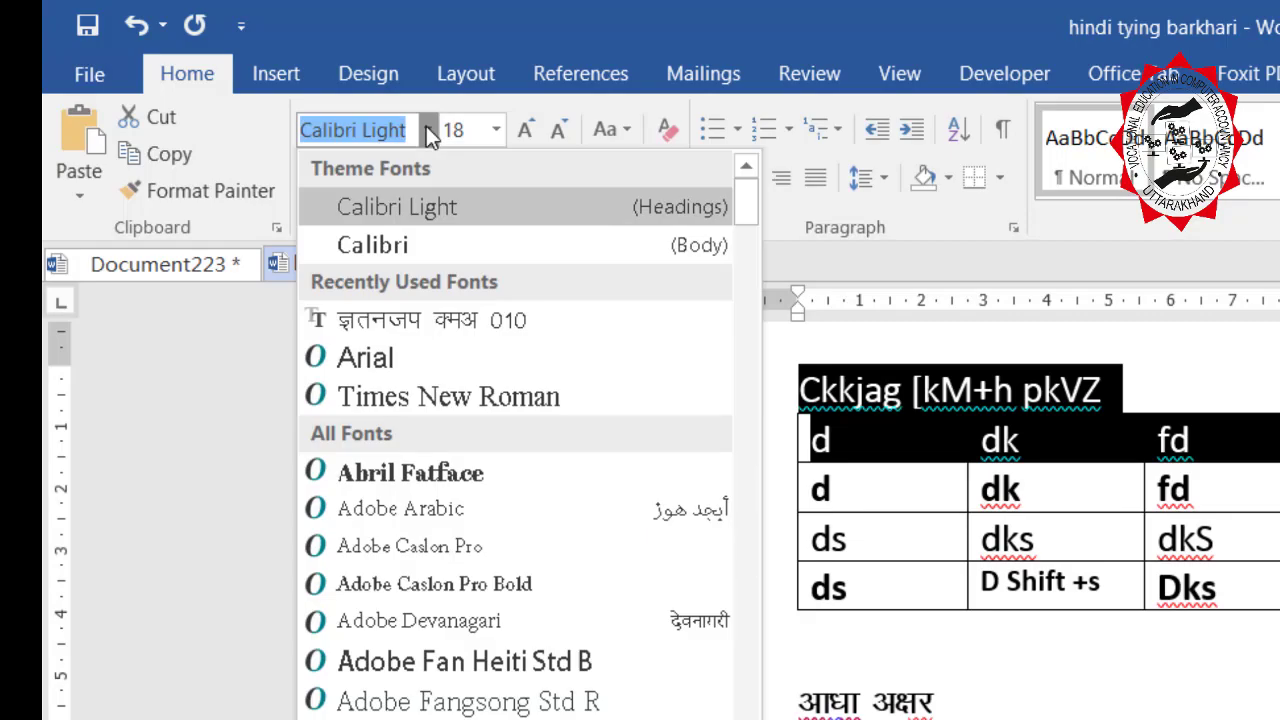
left_click(419, 325)
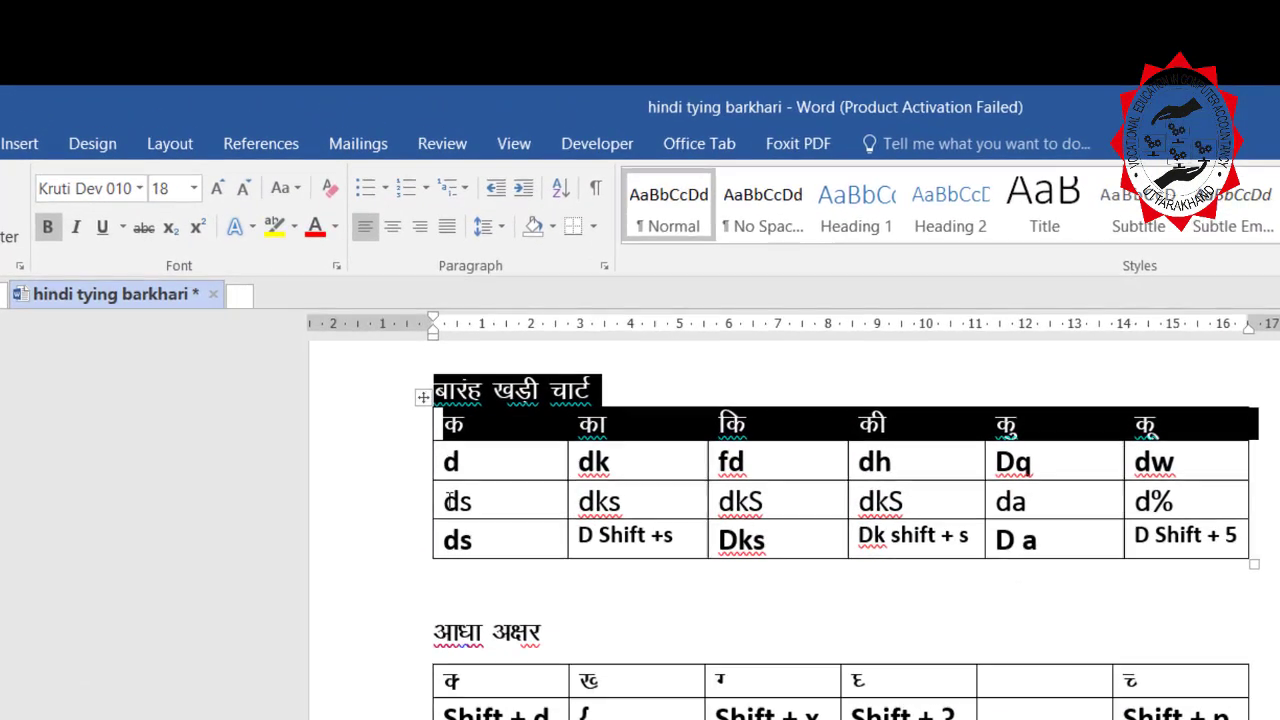
Apply Kruti Dev 010 to the third table row.
double_click(397, 265)
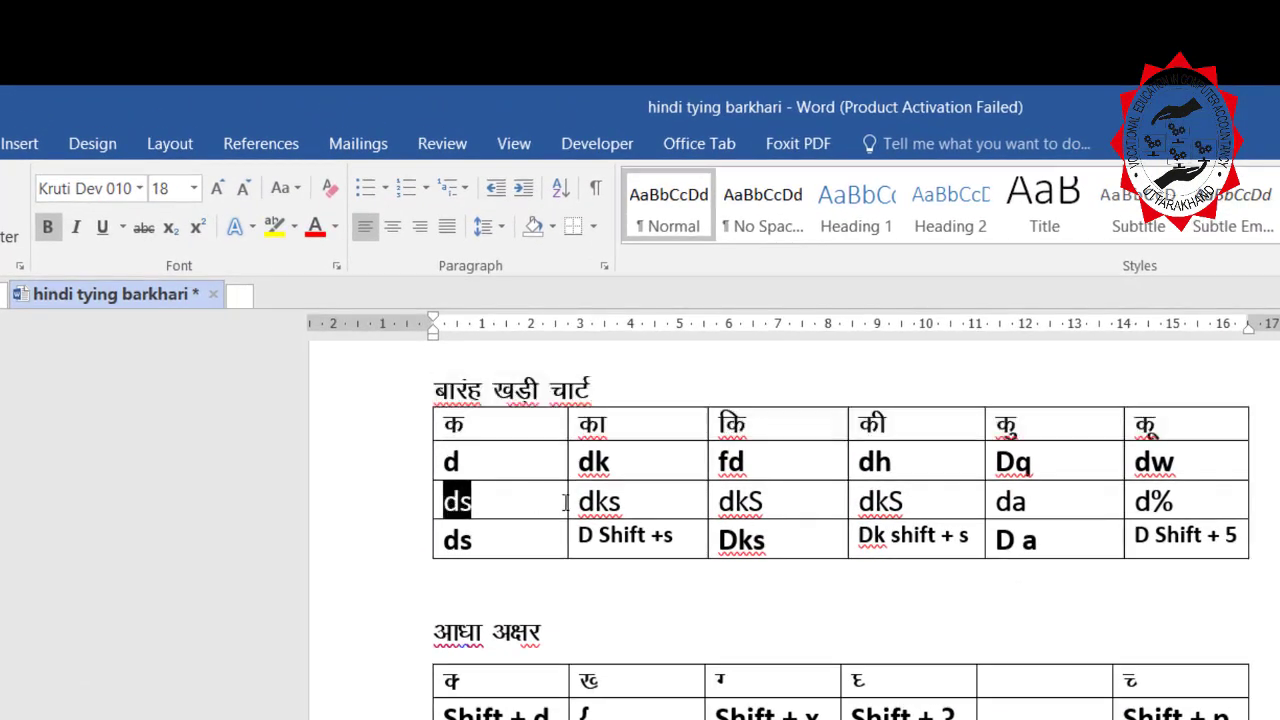
left_click_drag(748, 545, 1199, 521)
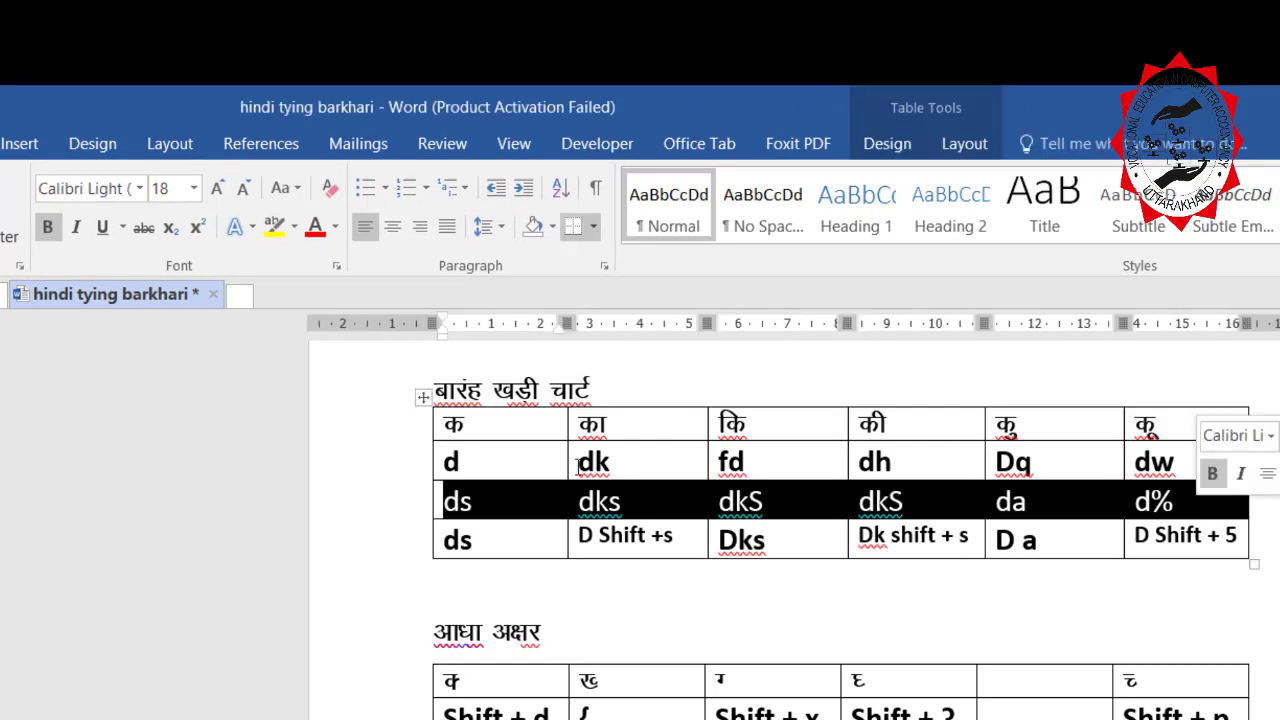
left_click(140, 189)
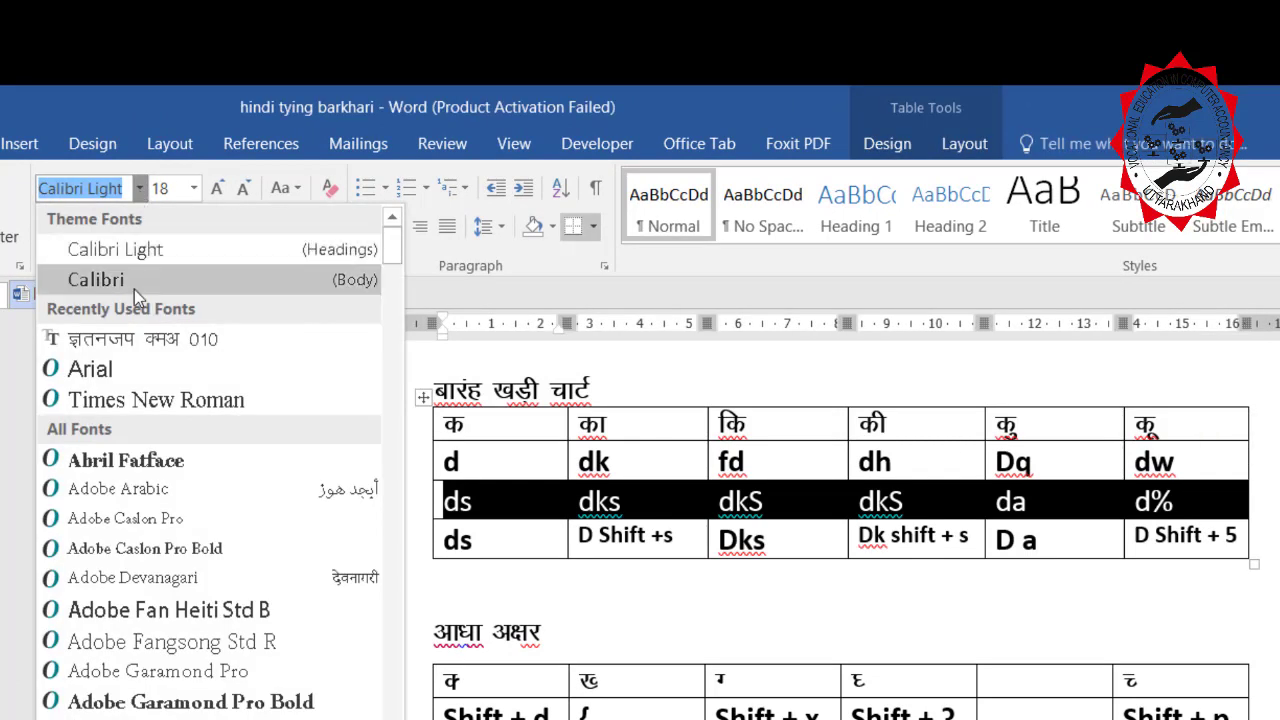
left_click(155, 345)
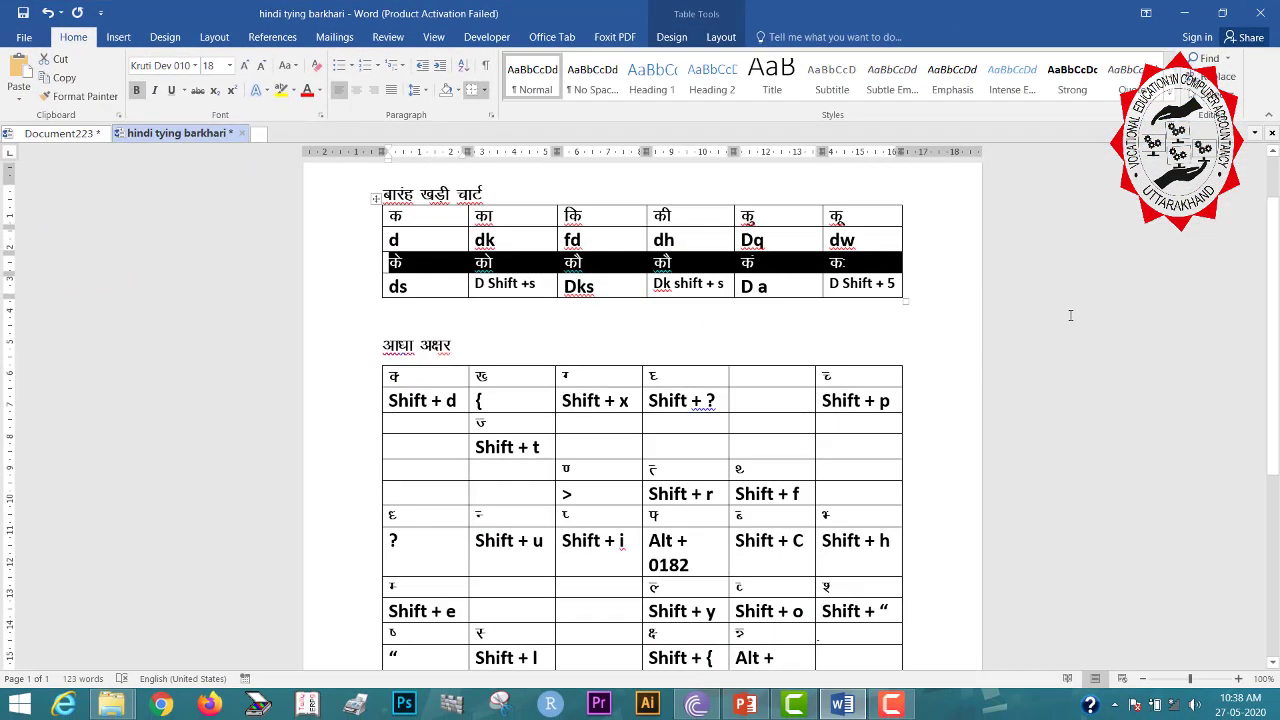
left_click(1094, 330)
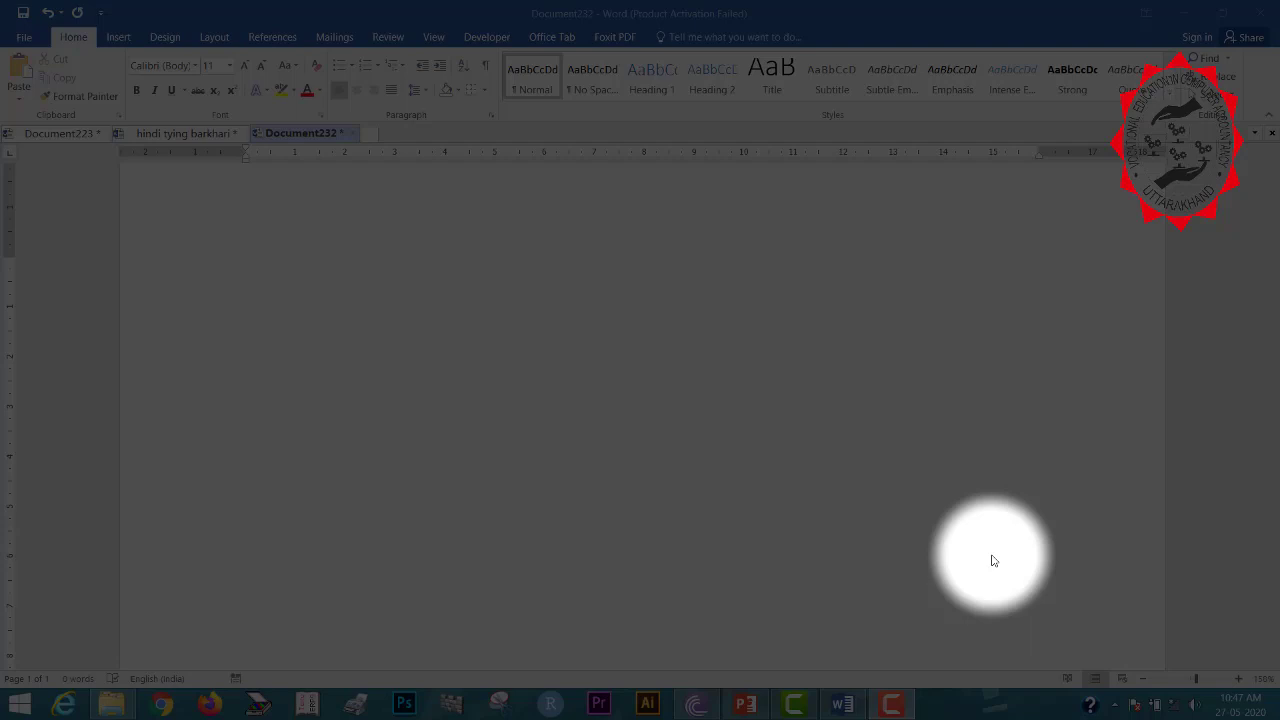
Set the blank document's font to Kruti Dev 010 using the Alt+H, F, F font box.
left_click(990, 556)
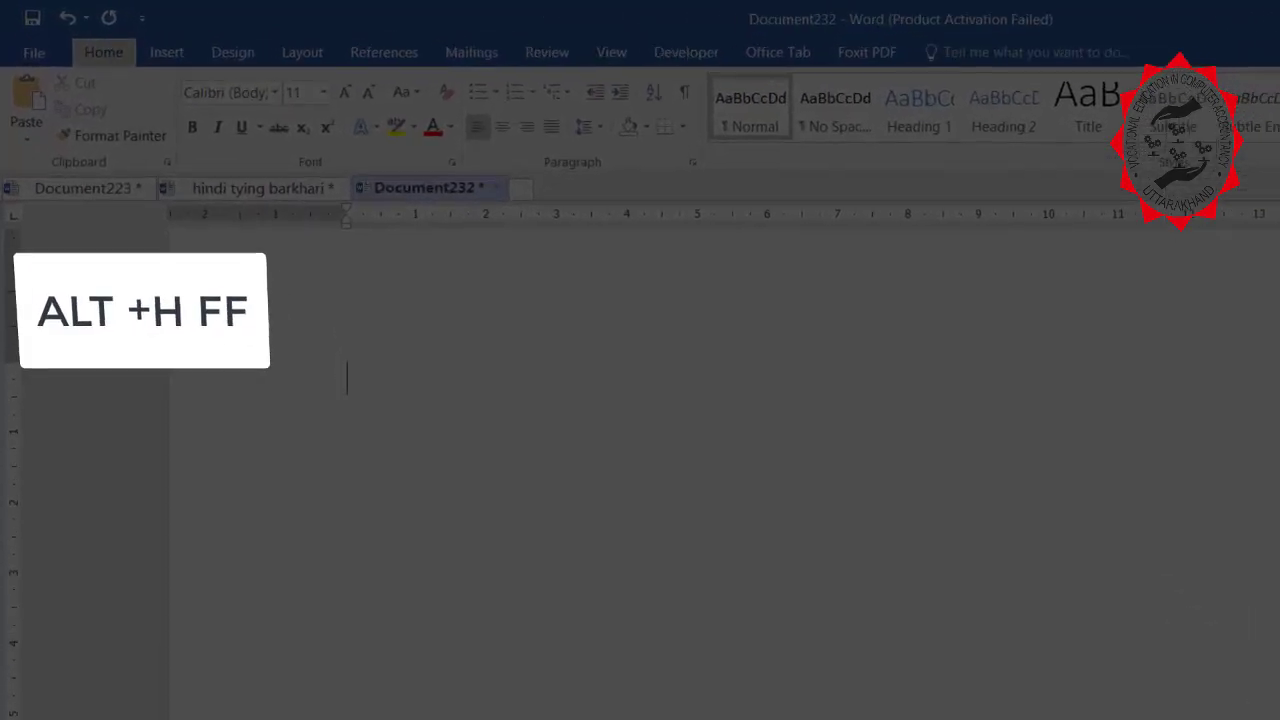
key("alt+h")
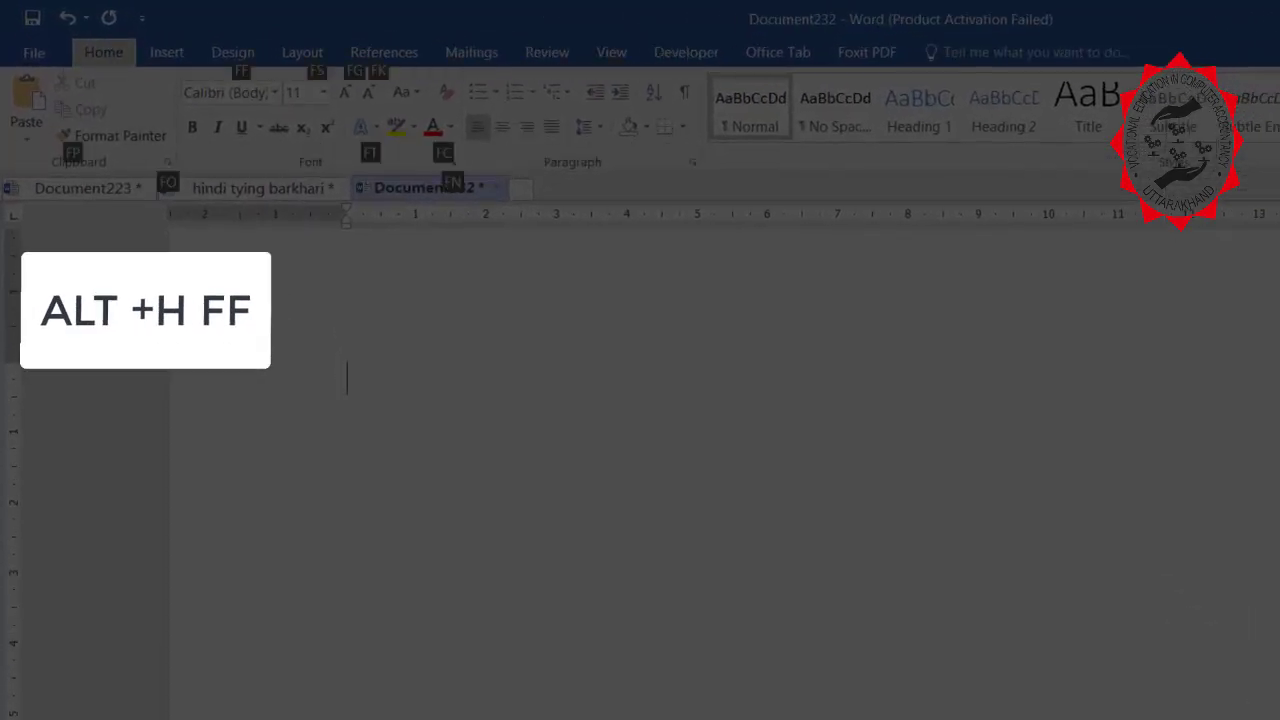
key("f")
key("f")
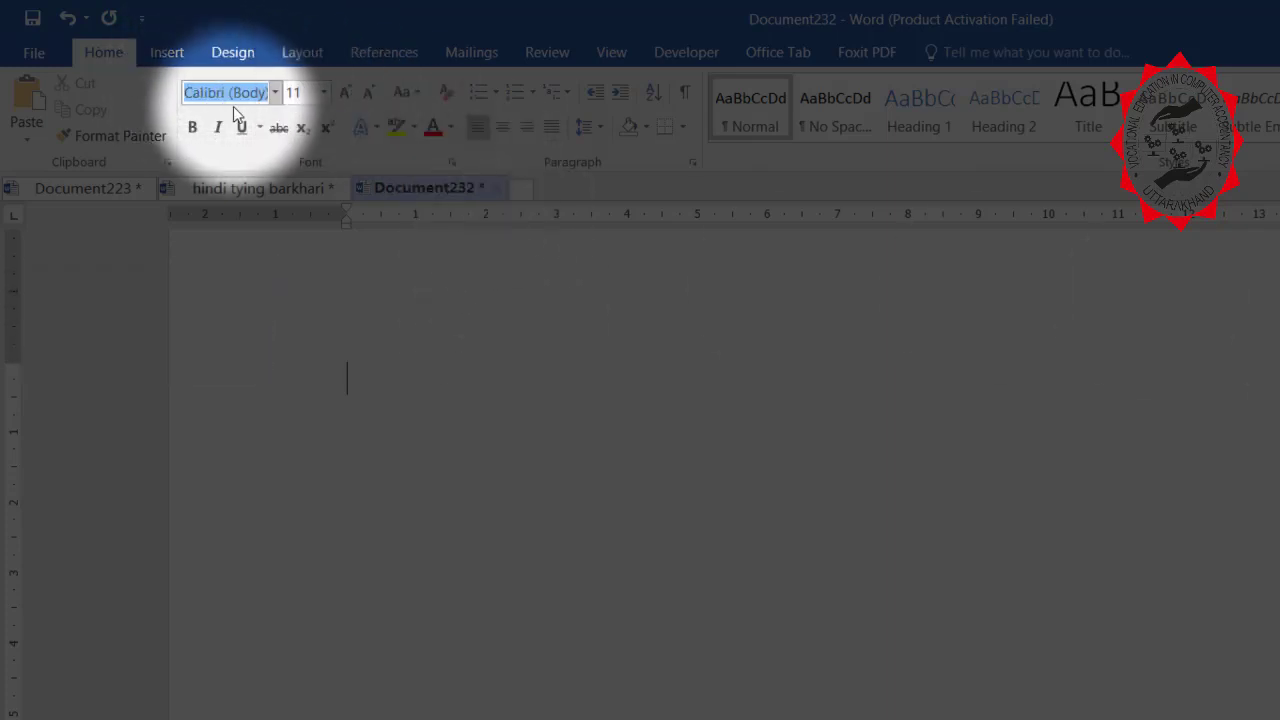
key("alt+Down")
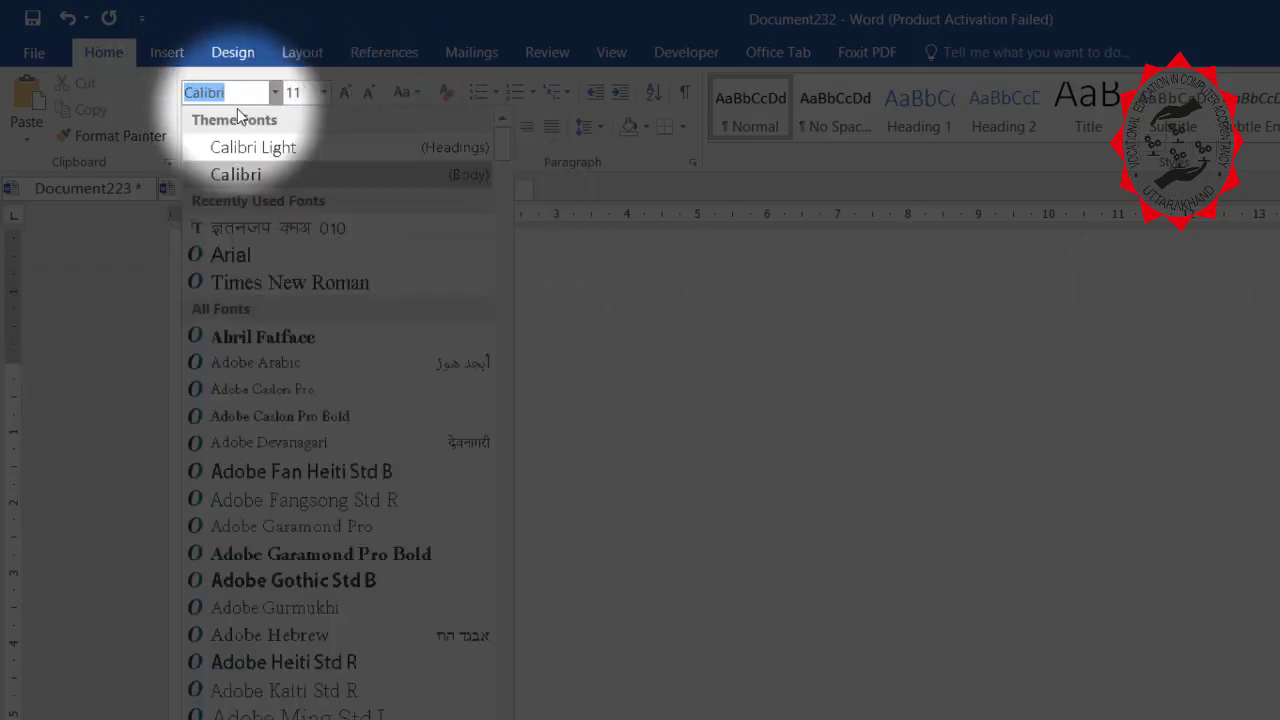
key("Down")
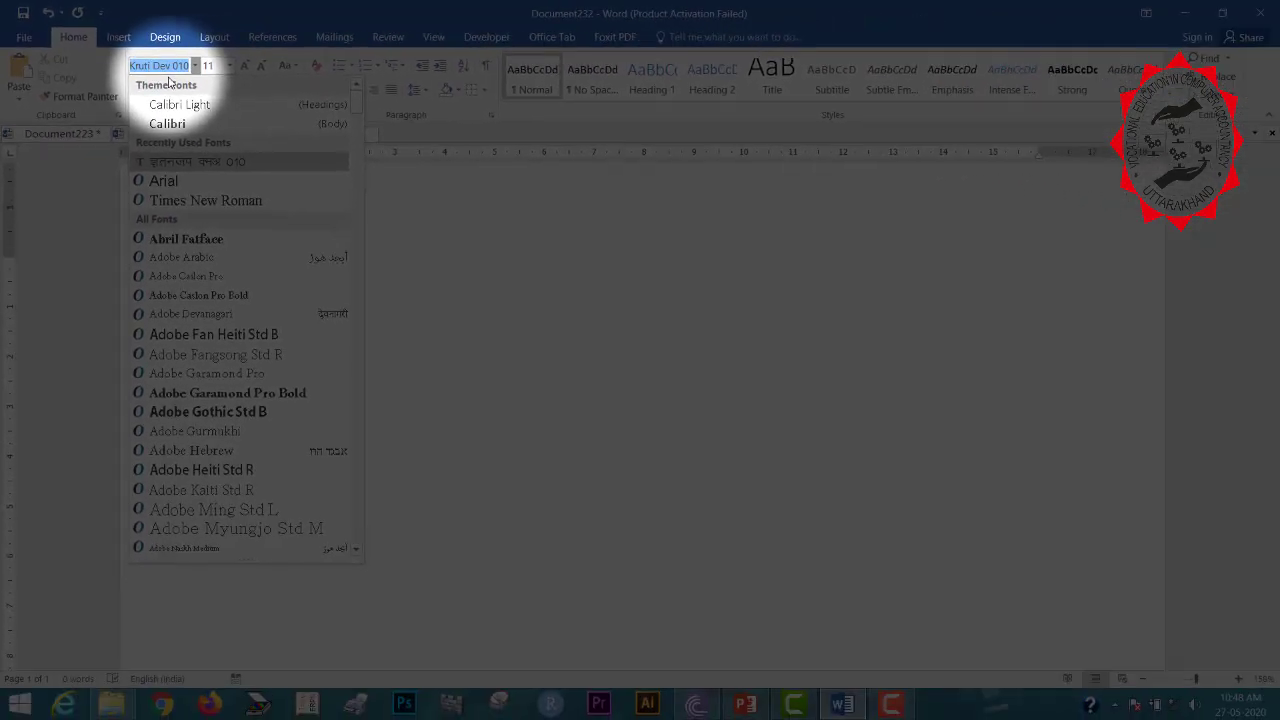
key("Return")
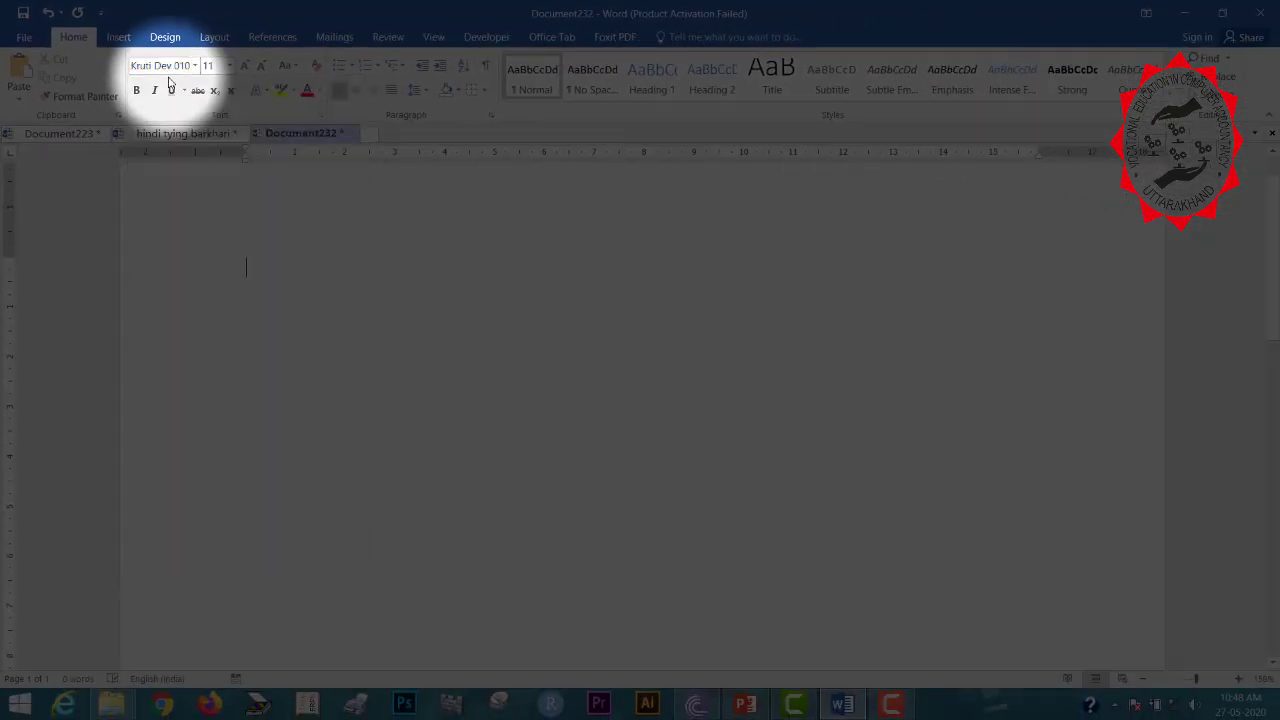
Paste the Hindi sentence about learning Microsoft Office 2016 and select it.
type("मैं हिन्दी सिख रहा हुं।")
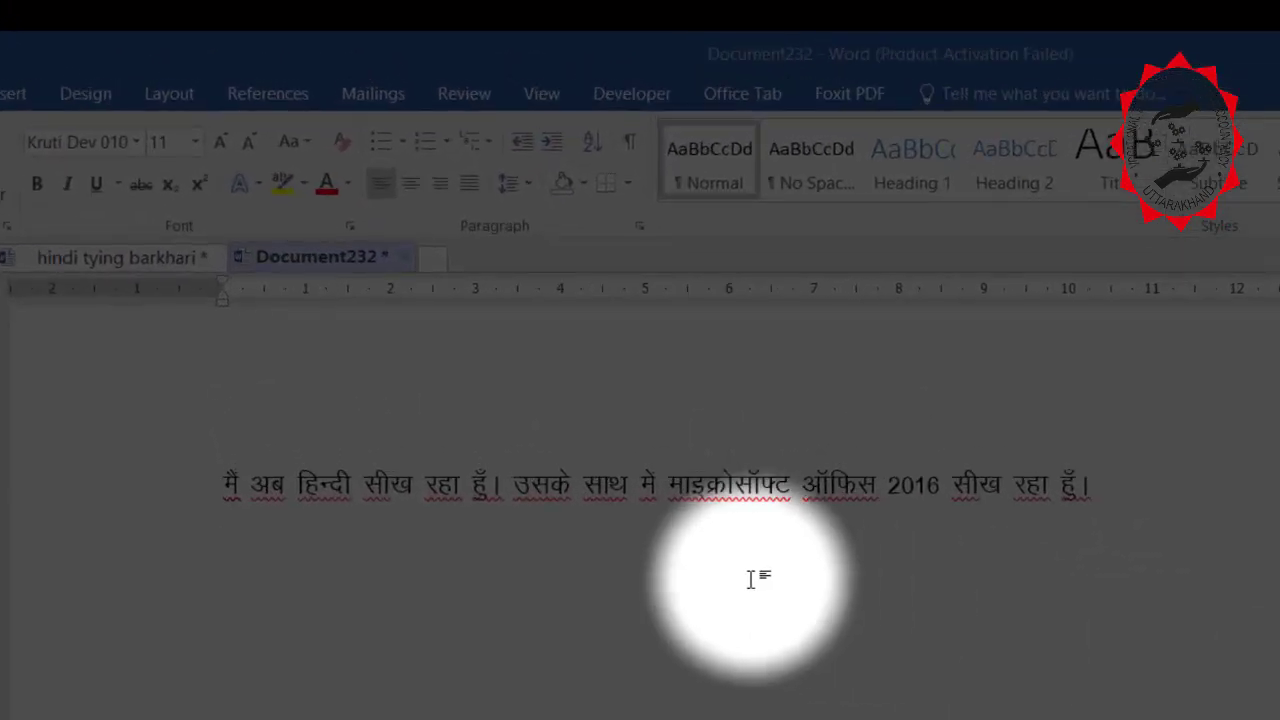
left_click(224, 482)
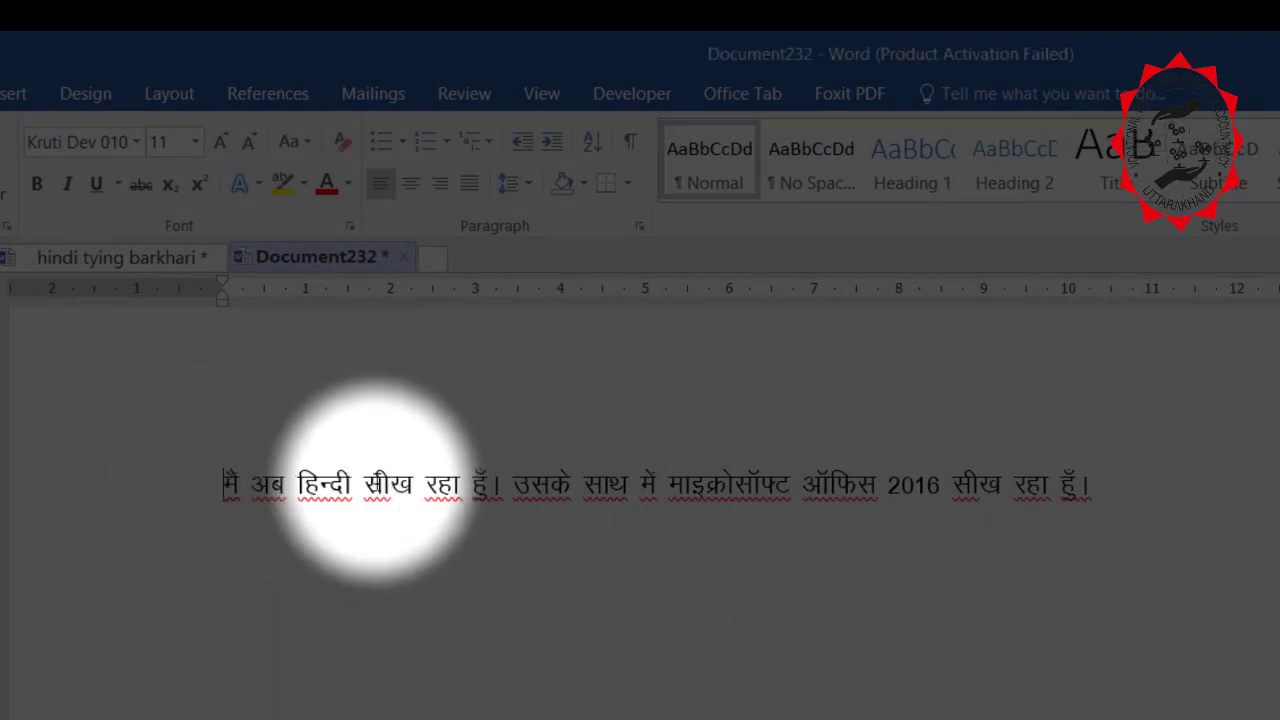
left_click_drag(224, 483, 1143, 472)
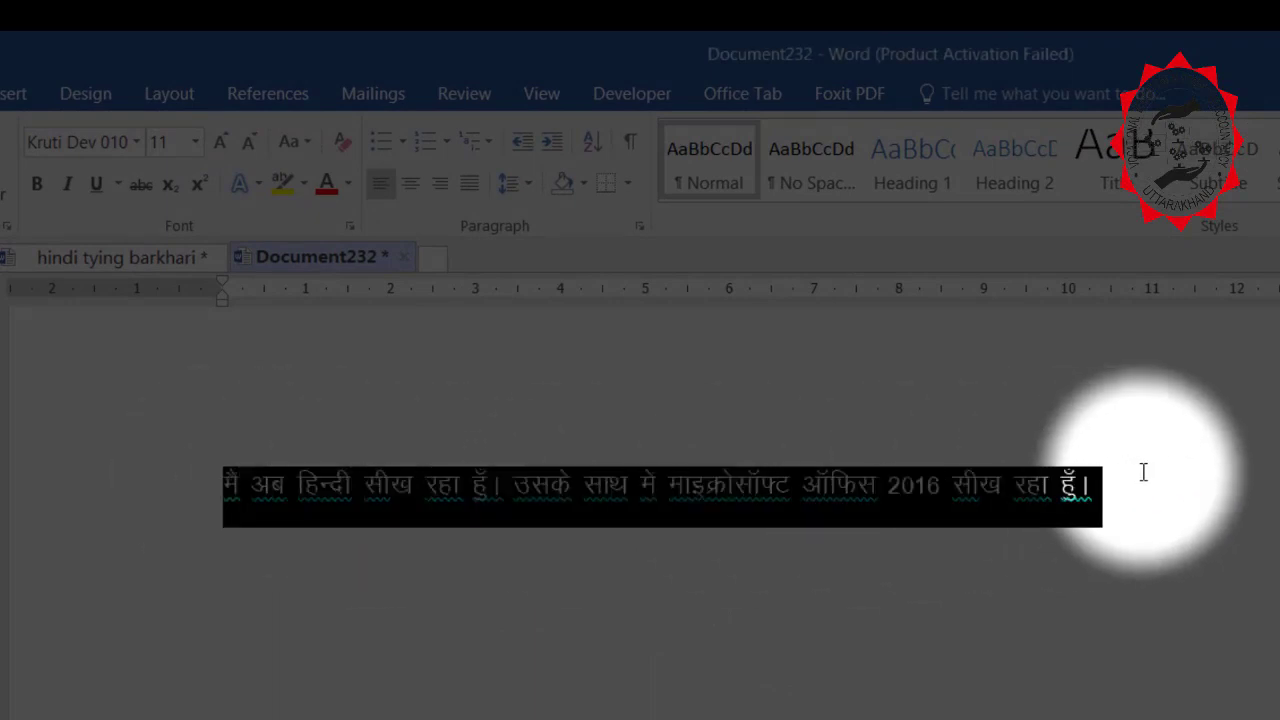
Choose size 22 for the selected Hindi sentence from the Font Size list.
left_click(196, 144)
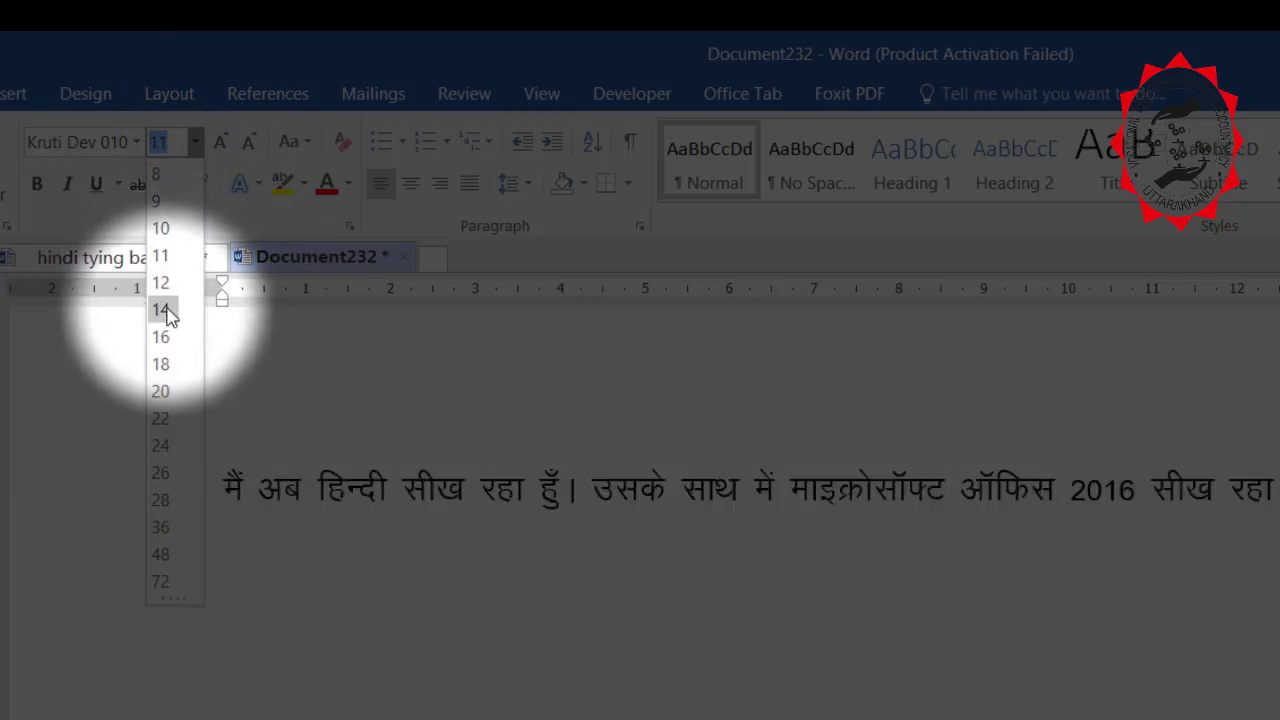
left_click(162, 418)
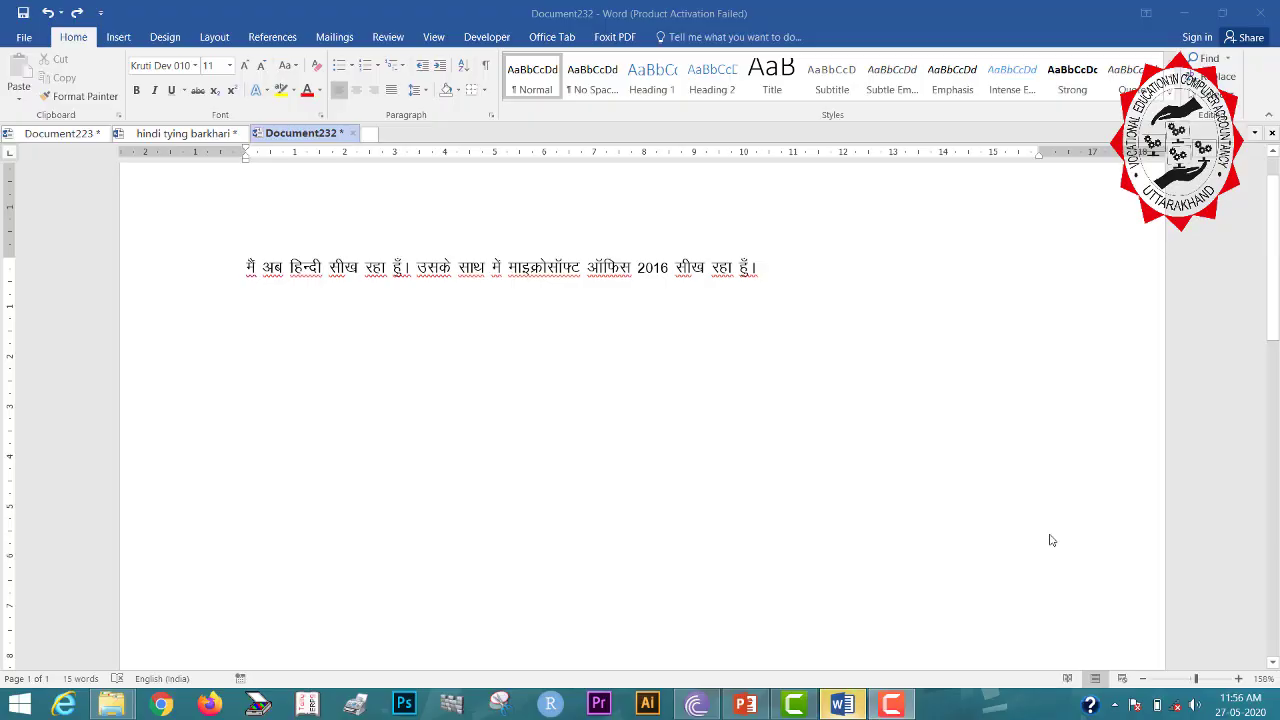
Select the whole Hindi line and set it to size 22 via Alt+H, F, S.
left_click(973, 491)
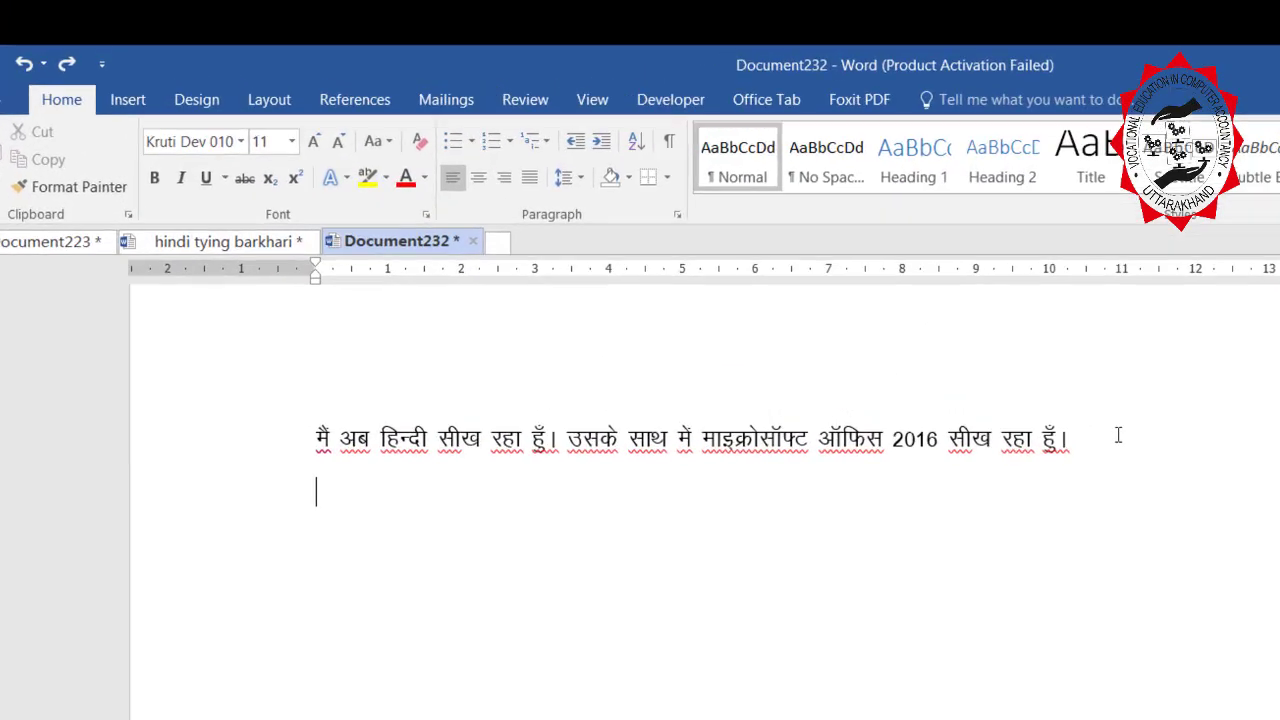
left_click(790, 266)
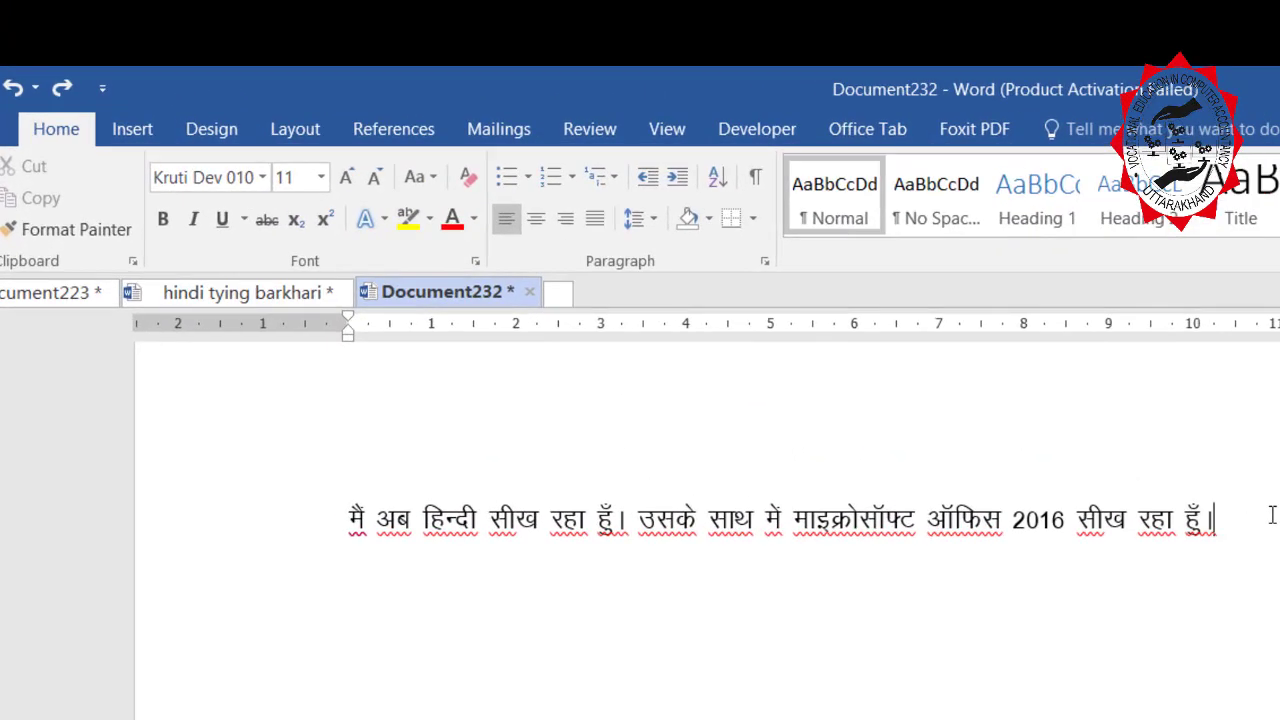
key("ctrl+a")
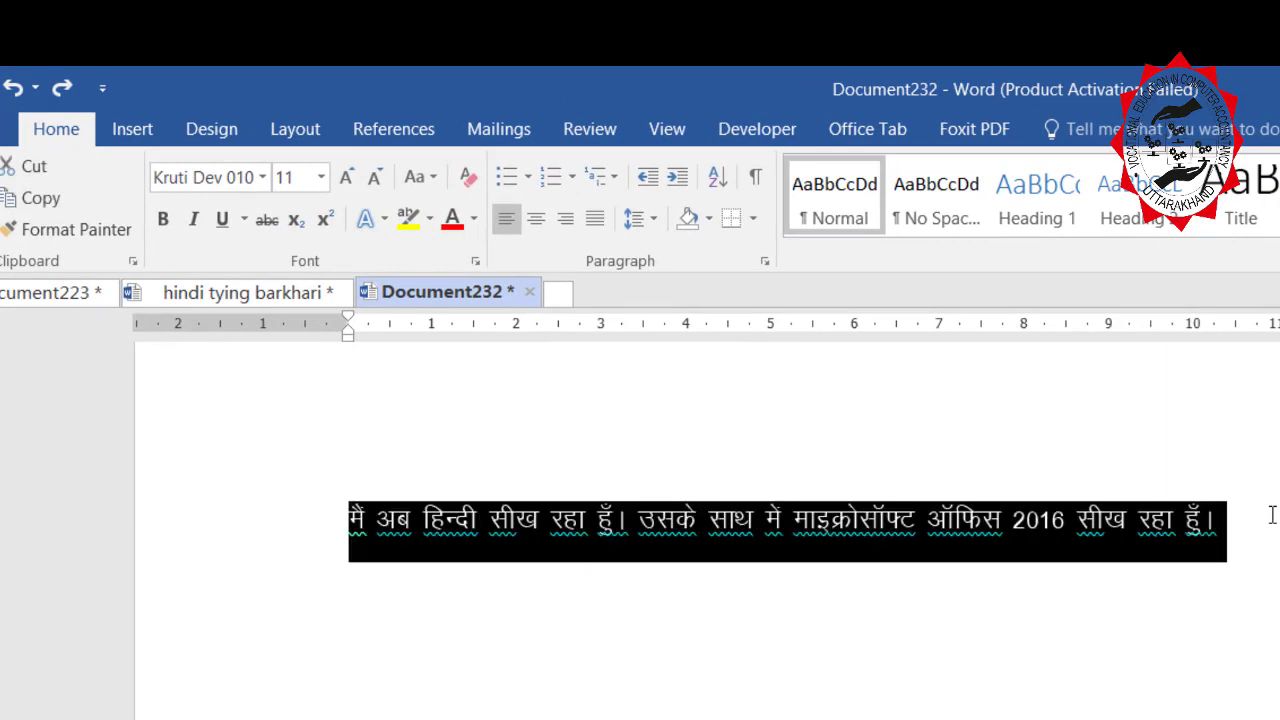
key("alt")
key("h")
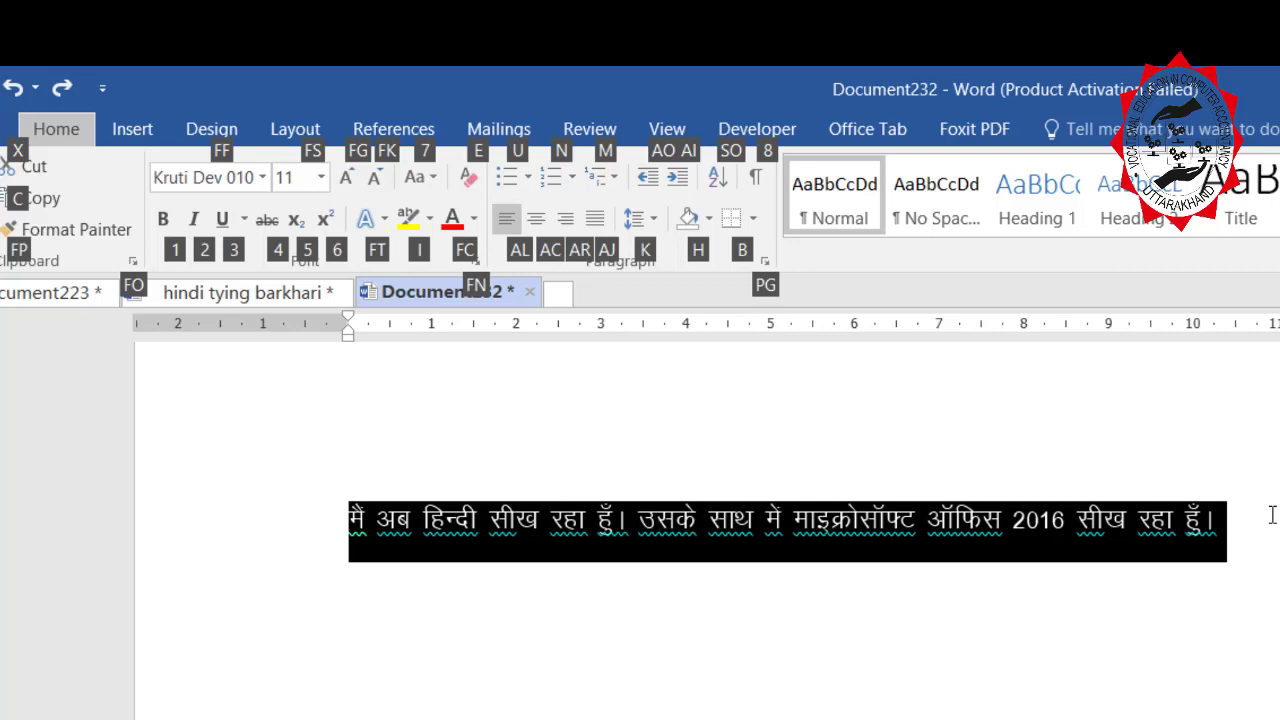
key("f")
key("s")
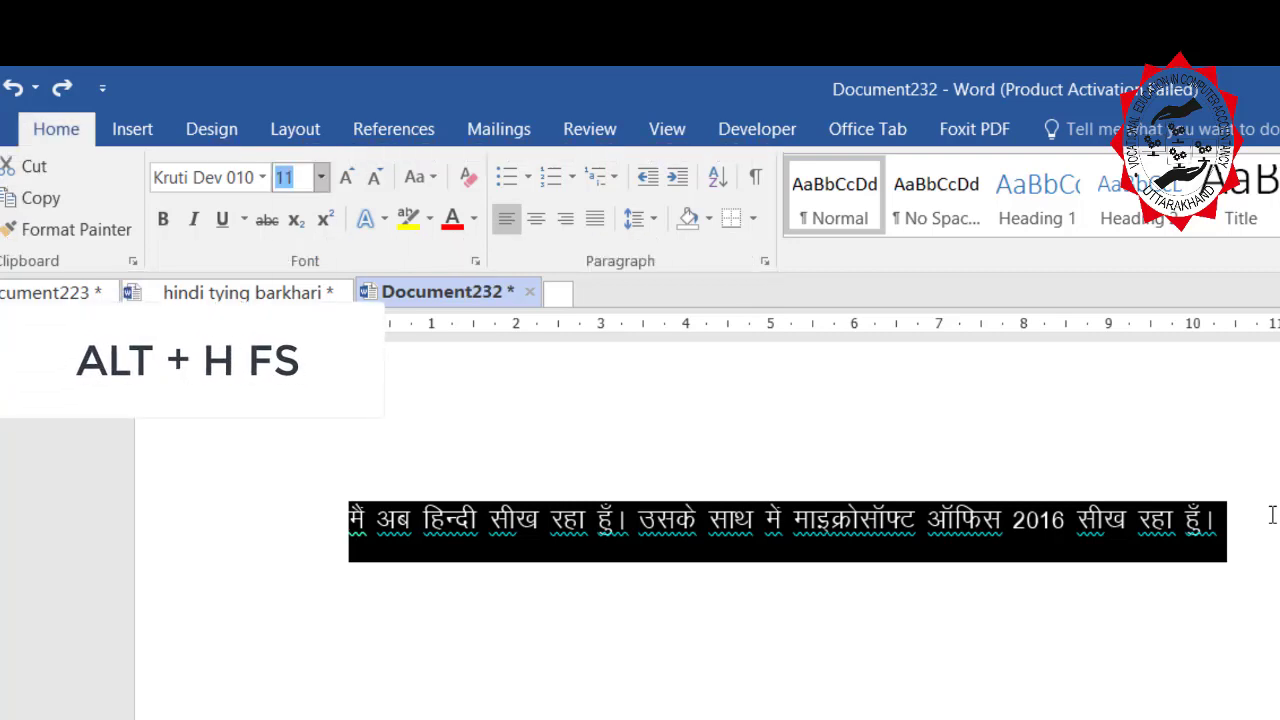
key("Down")
key("Down")
key("Down")
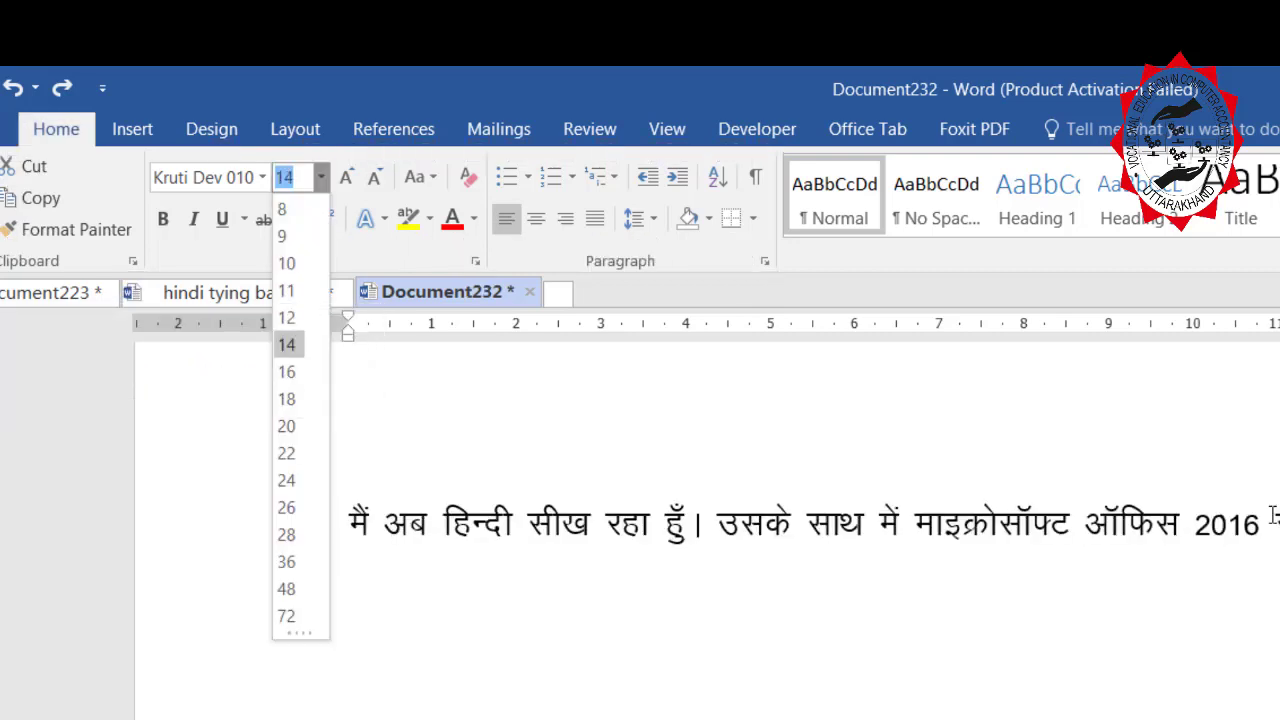
key("Down")
key("Down")
key("Down")
key("Down")
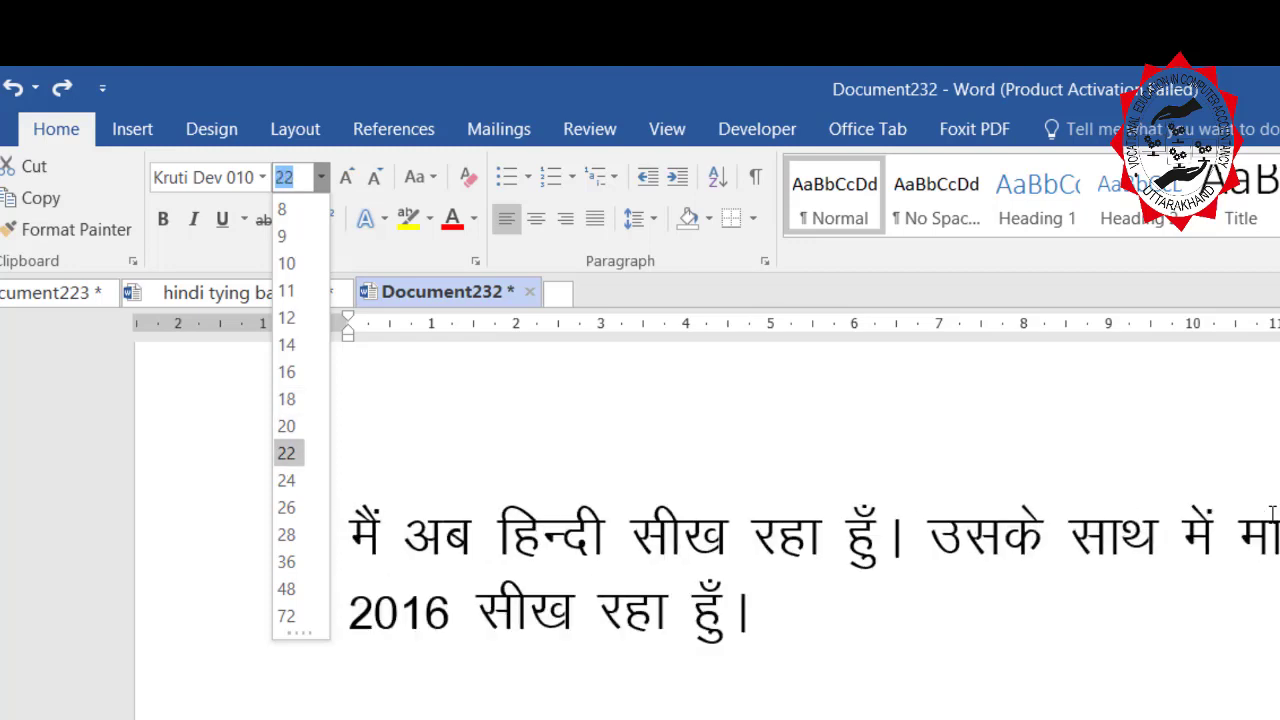
key("Return")
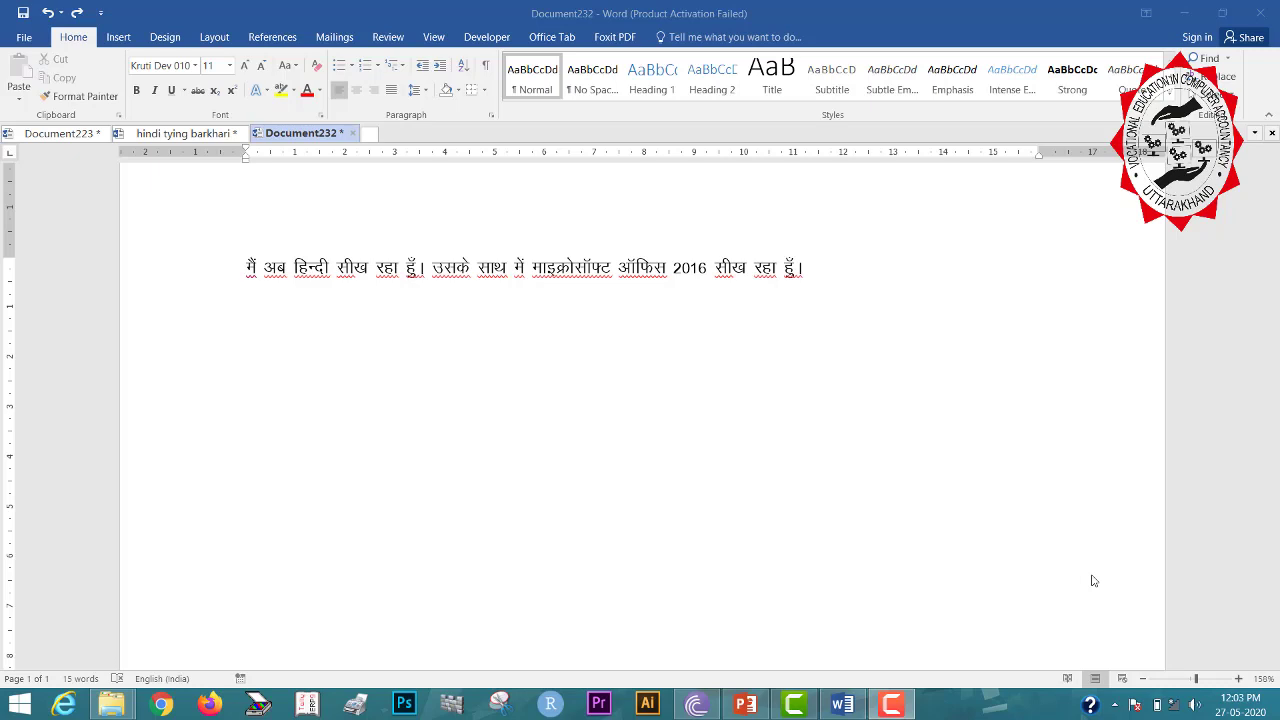
Select all and apply Grow Font three times, taking the Hindi text through 14 and 16 to 18.
left_click(920, 278)
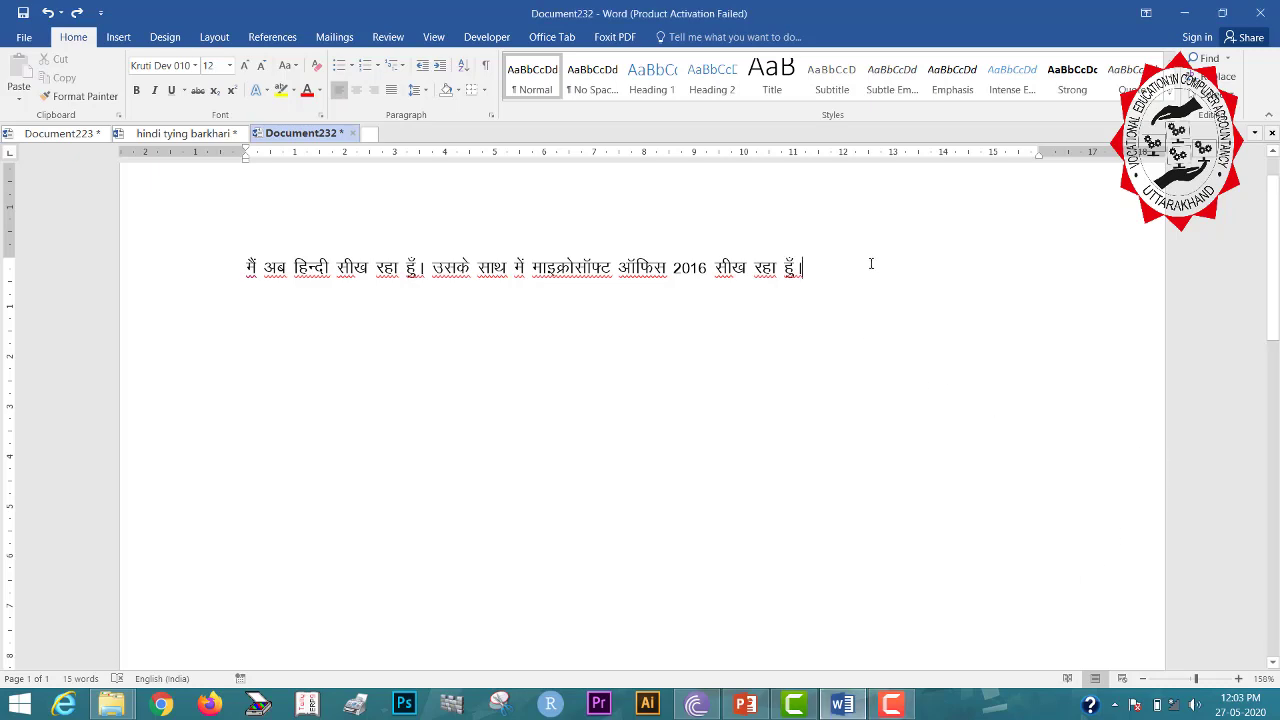
key("ctrl+a")
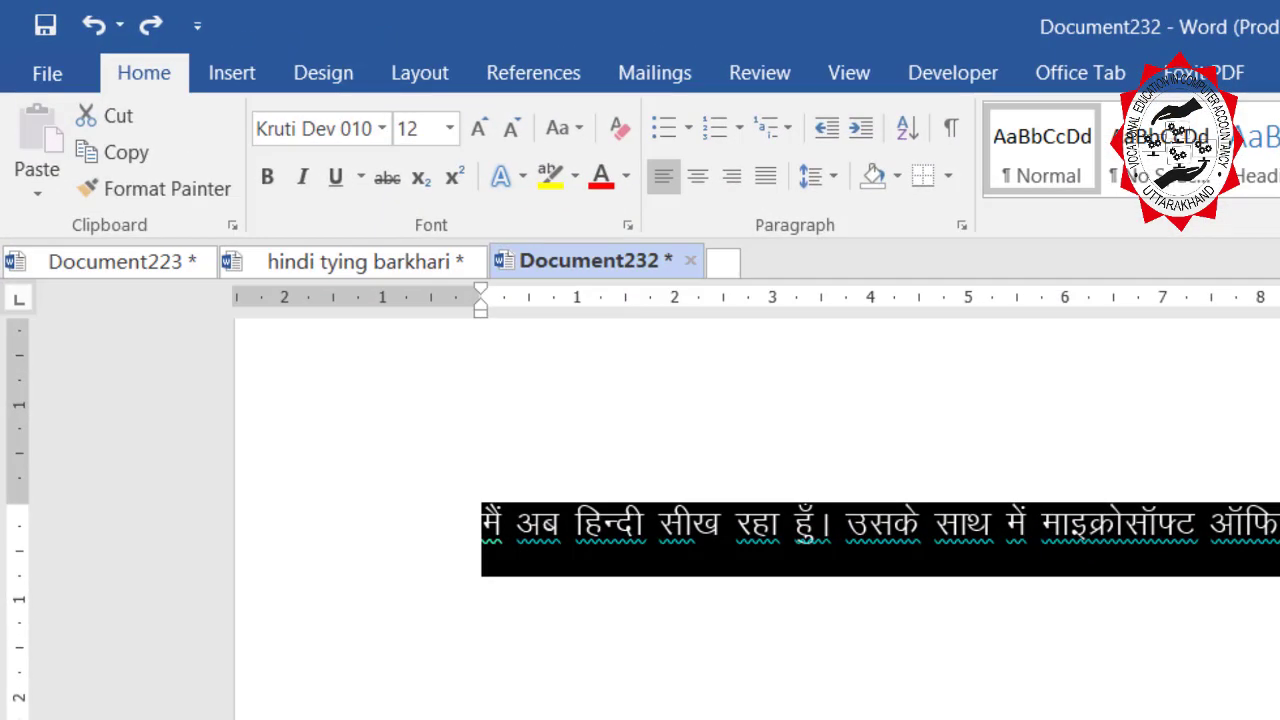
key("alt+h")
key("f")
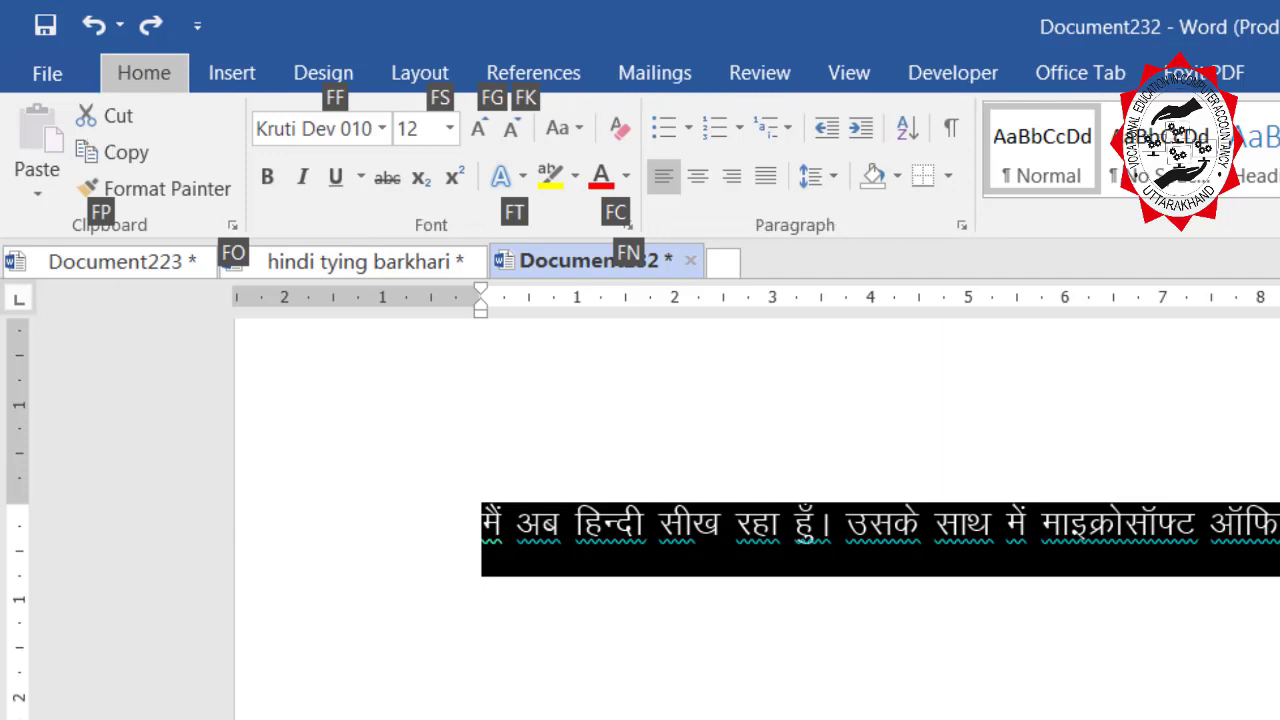
key("g")
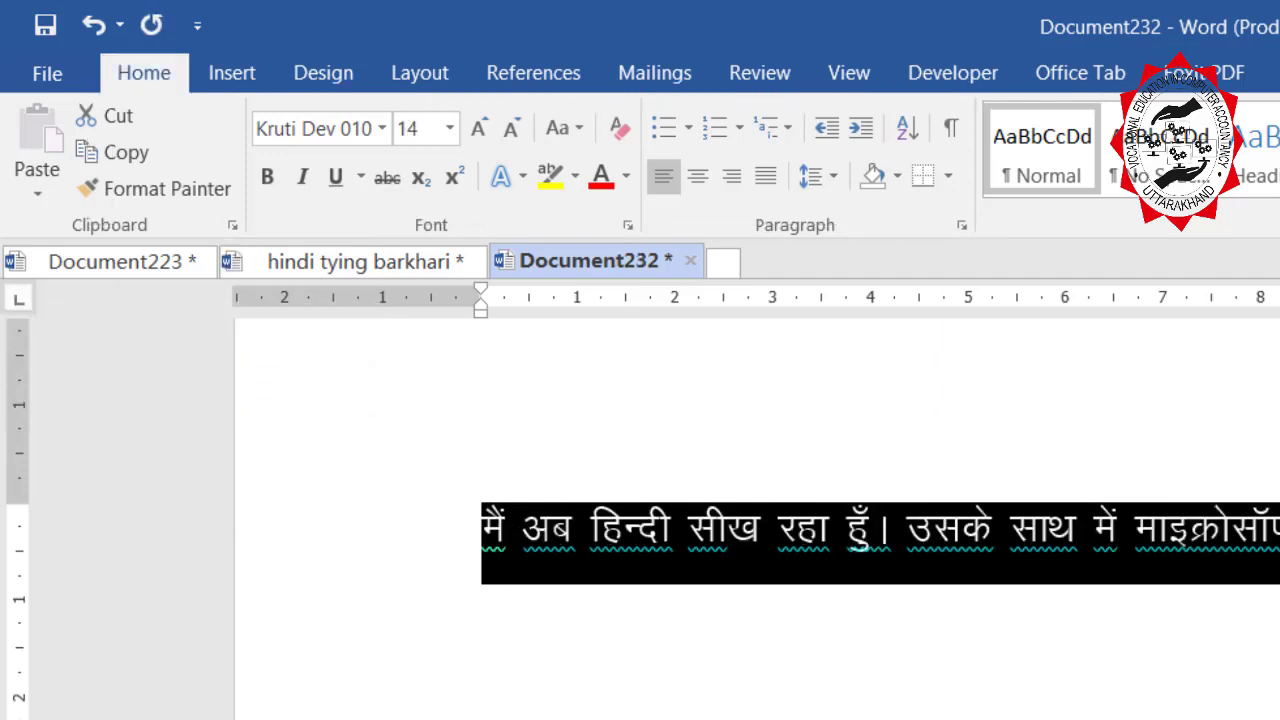
key("alt+h")
key("f")
key("g")
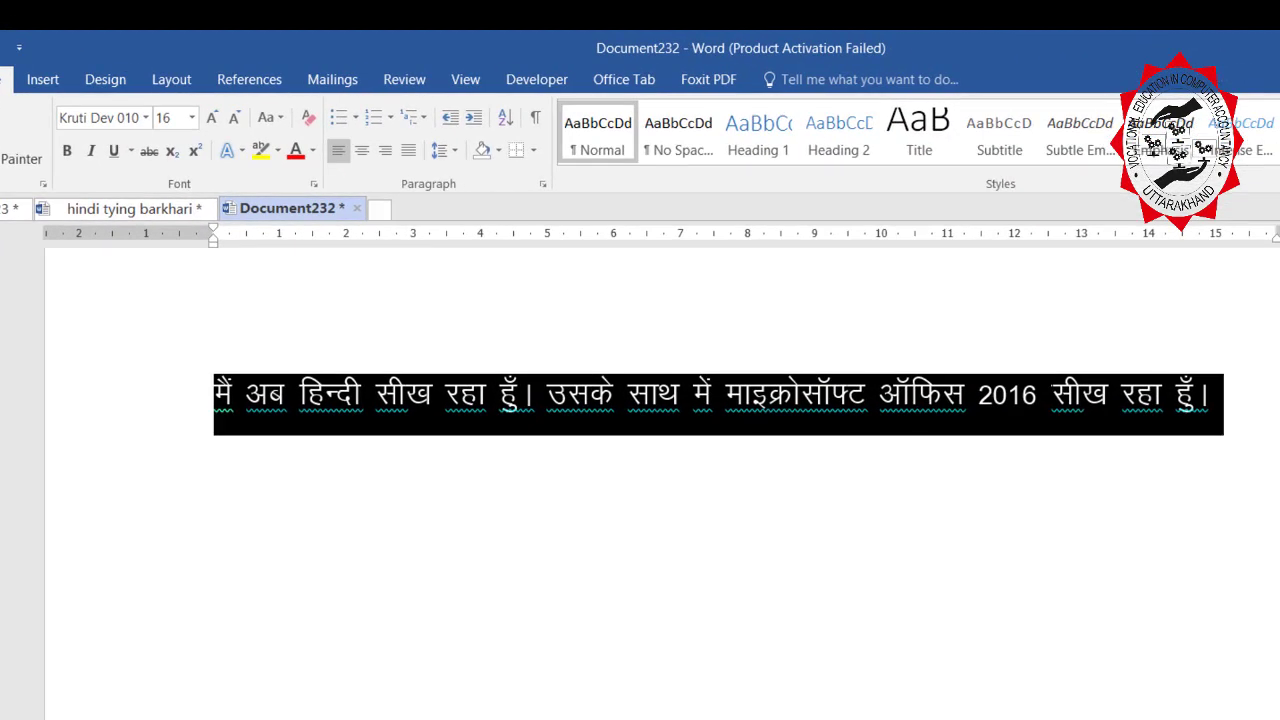
key("alt+h")
key("f")
key("g")
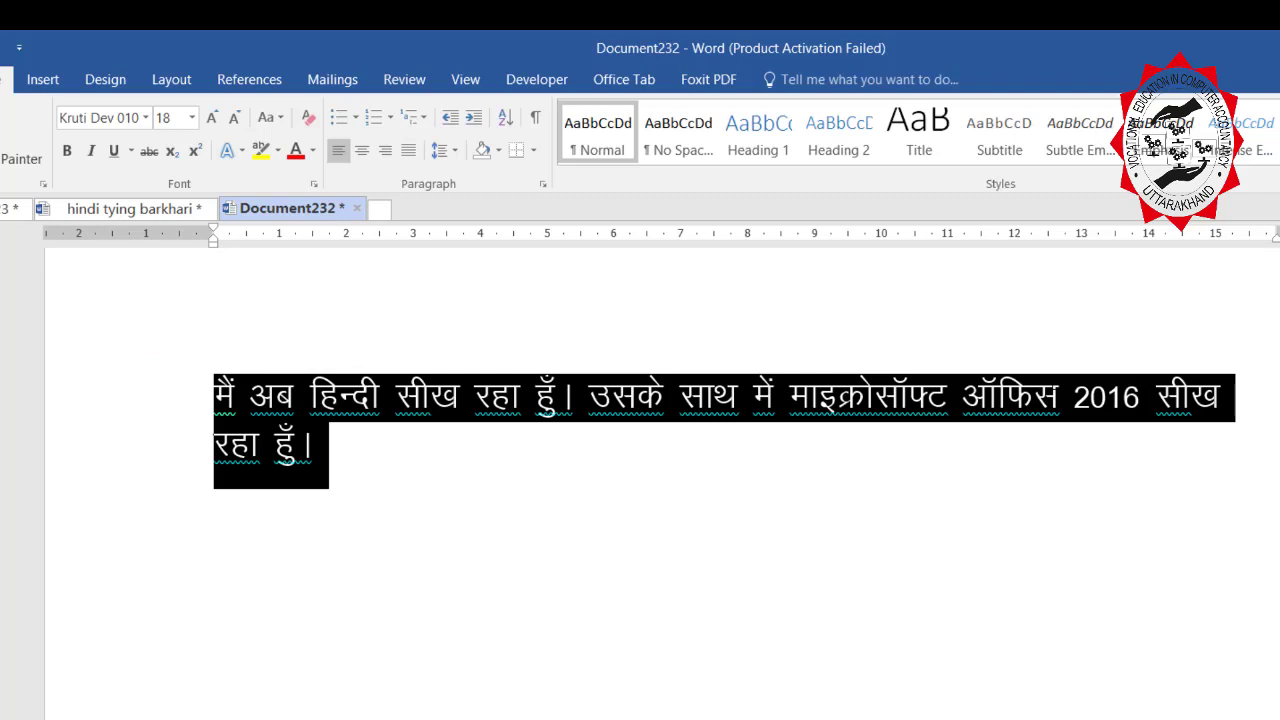
key("alt+h")
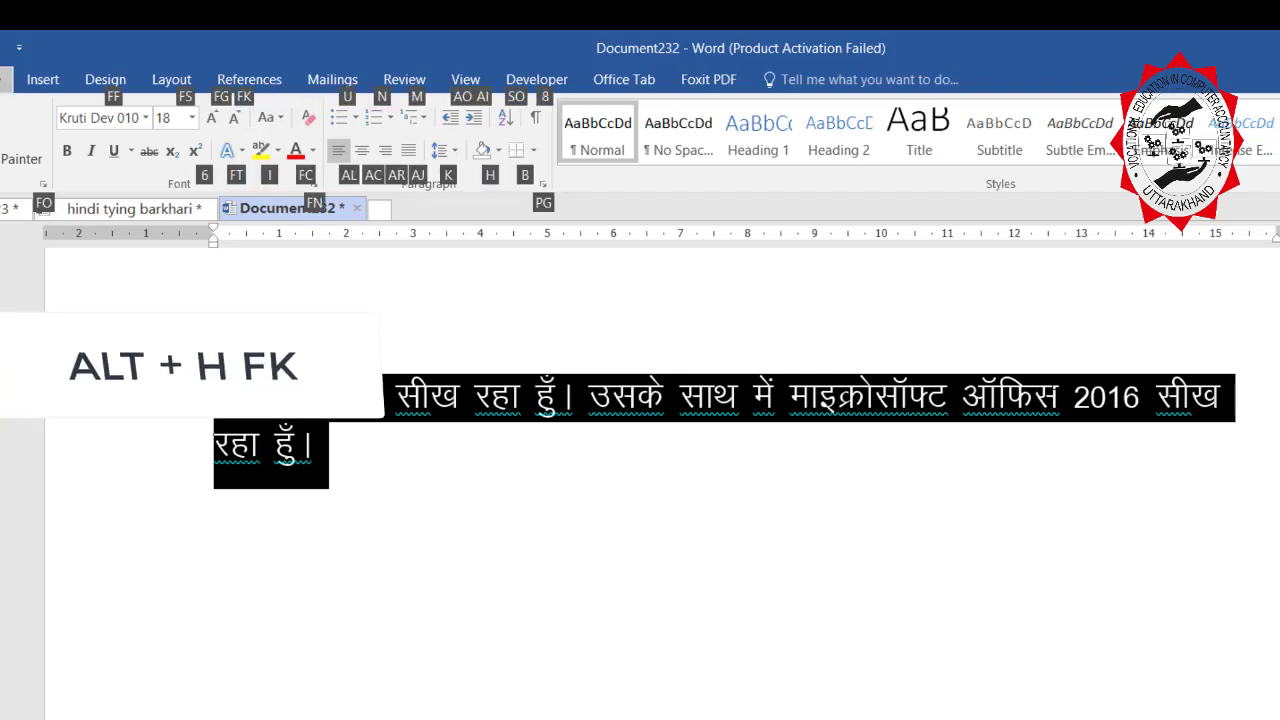
Apply Shrink Font (Alt+H, F, K) twice to bring the Hindi sentence down to 14.
key("f")
key("k")
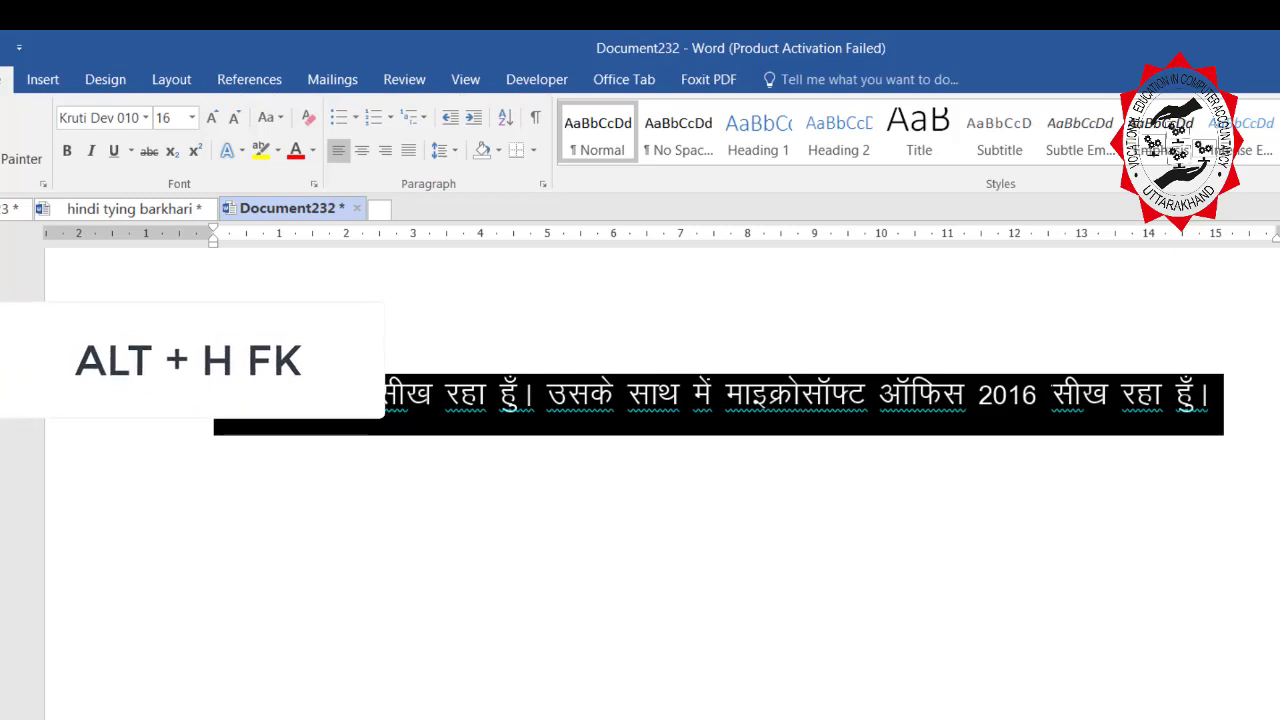
key("alt+h")
key("f")
key("k")
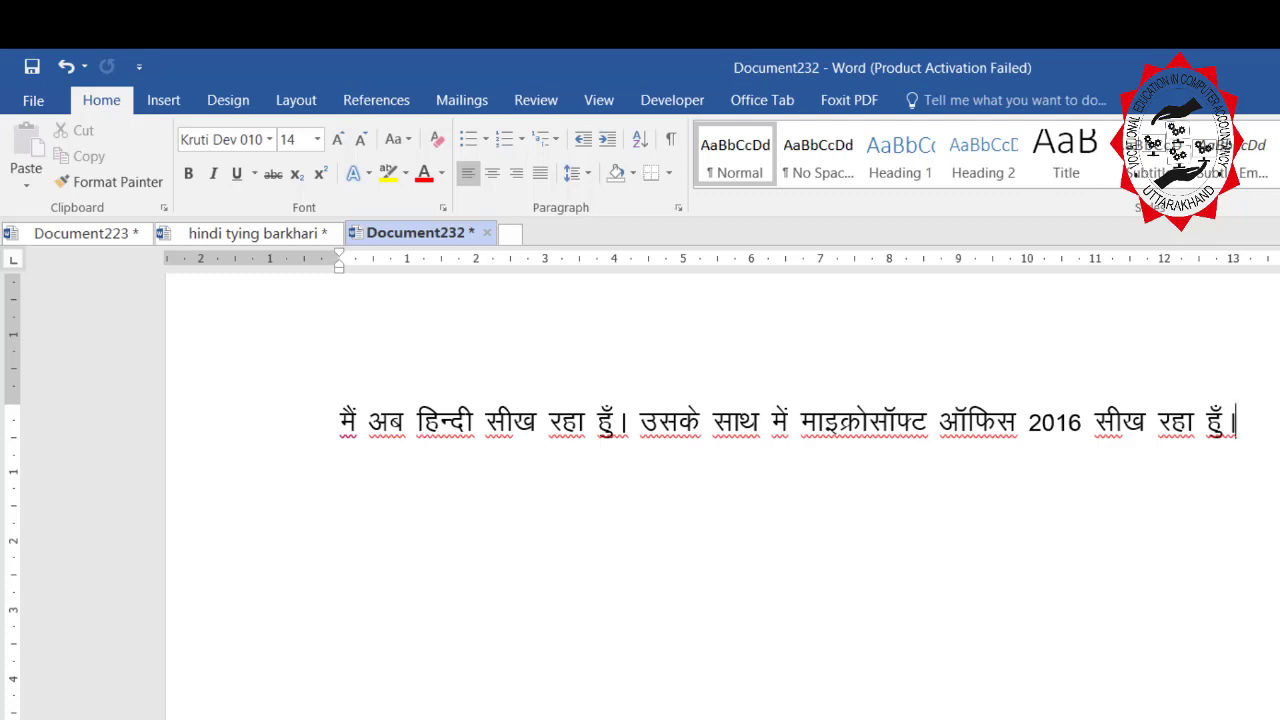
Select all, enlarge the Hindi text with Ctrl+Shift+>, then shrink it to 14 with Ctrl+Shift+<.
key("ctrl+a")
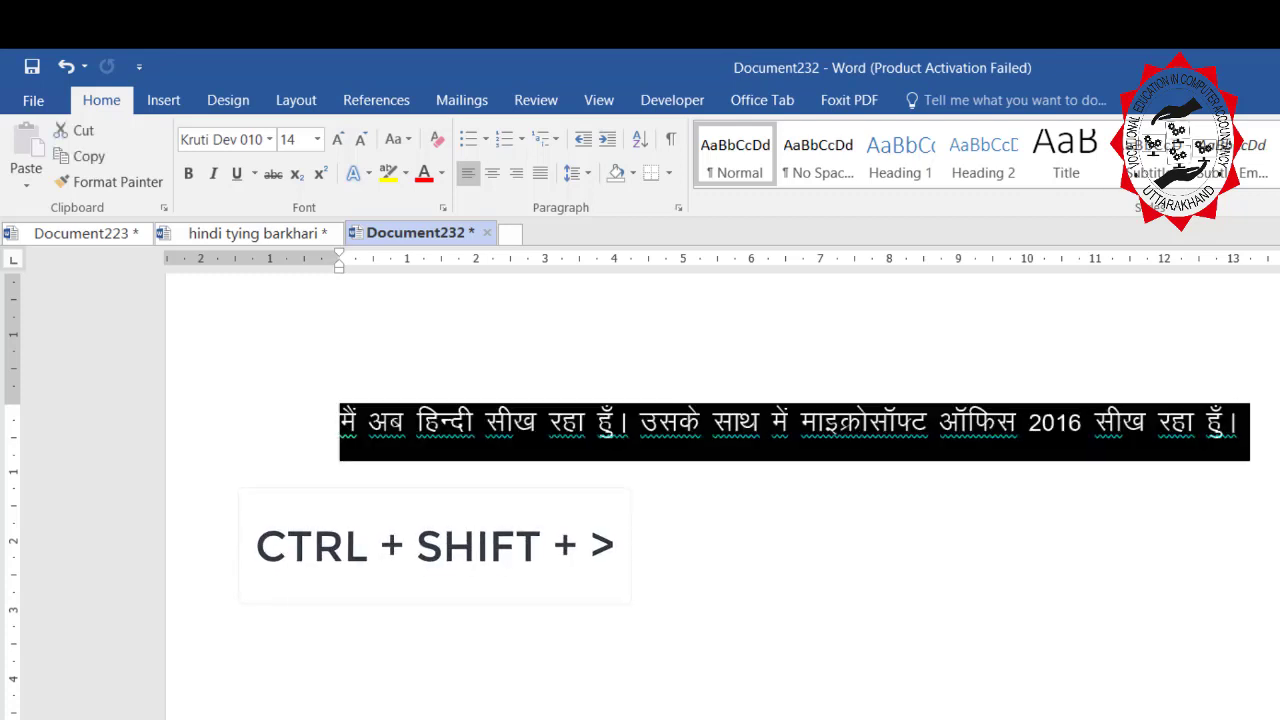
key("ctrl+shift+period")
key("ctrl+shift+period")
key("ctrl+shift+period")
key("ctrl+shift+period")
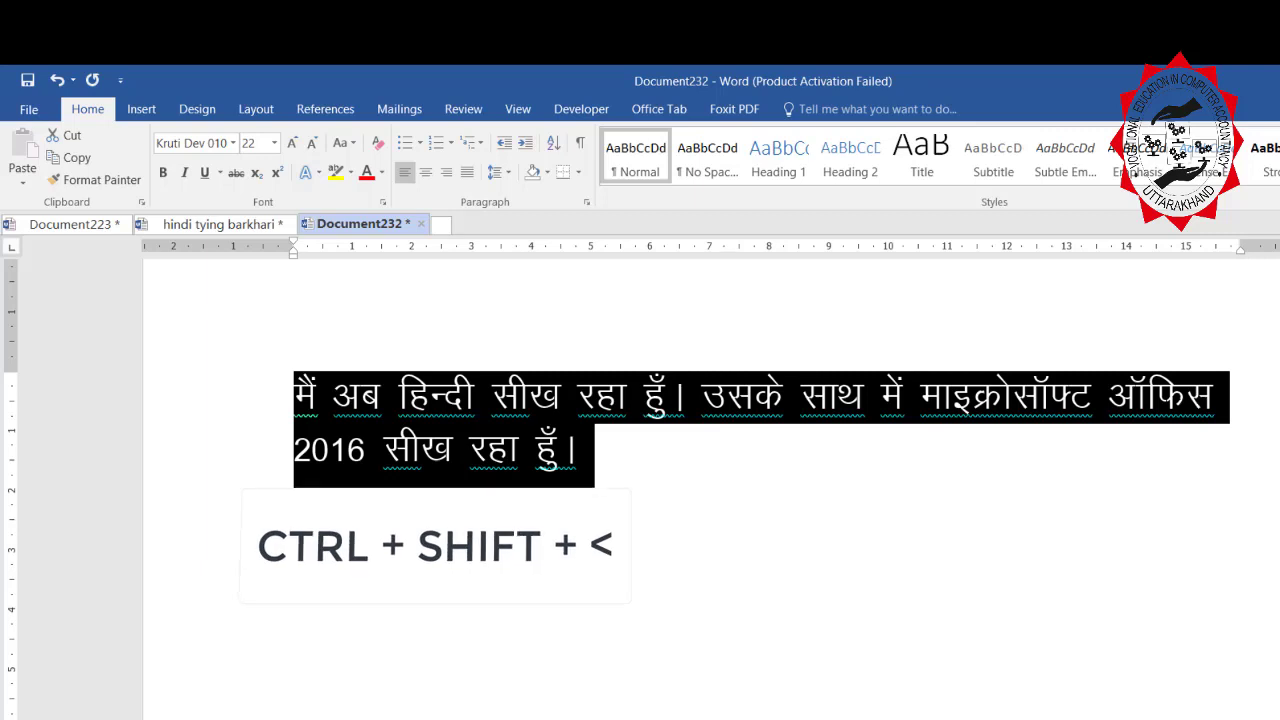
key("ctrl+shift+comma")
key("ctrl+shift+comma")
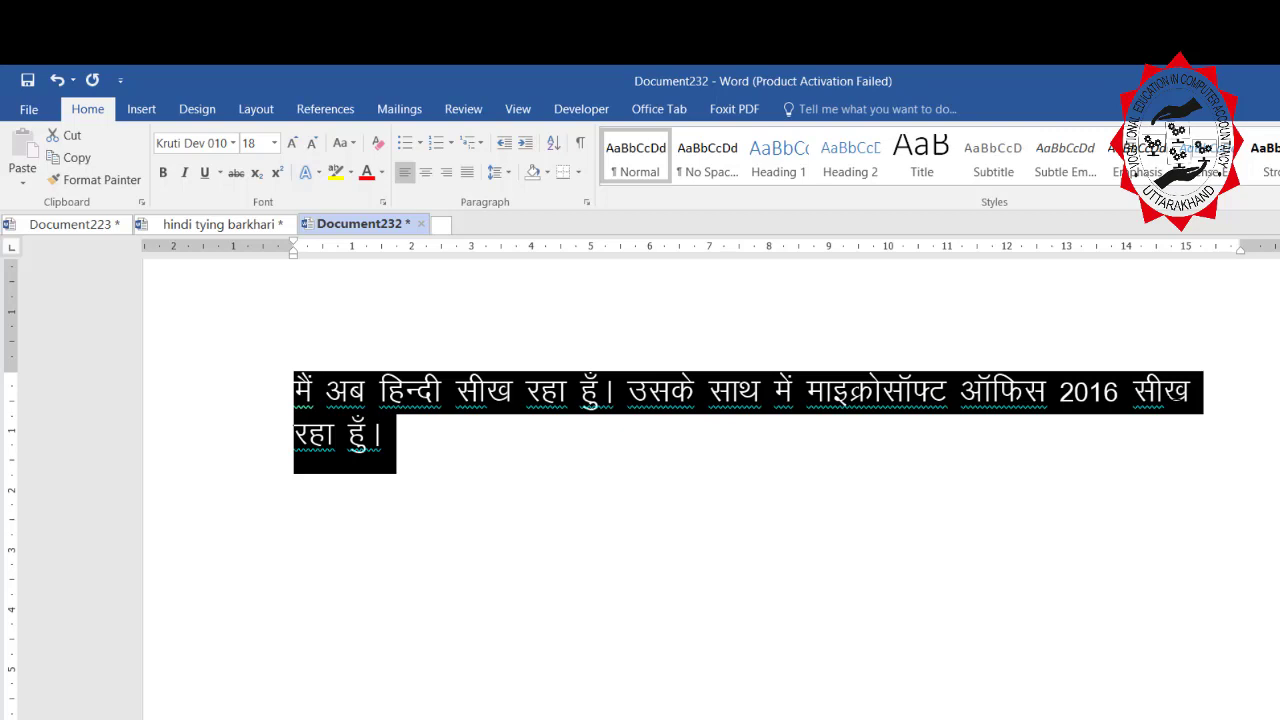
key("ctrl+shift+comma")
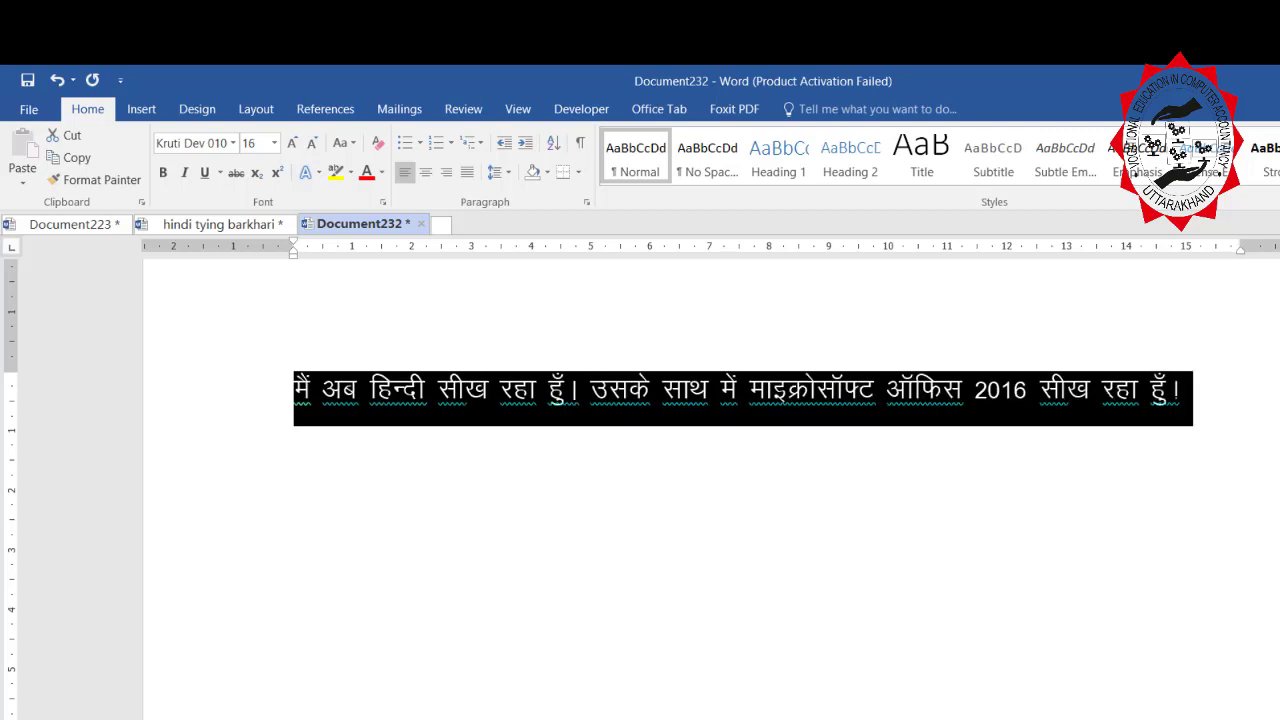
key("ctrl+shift+comma")
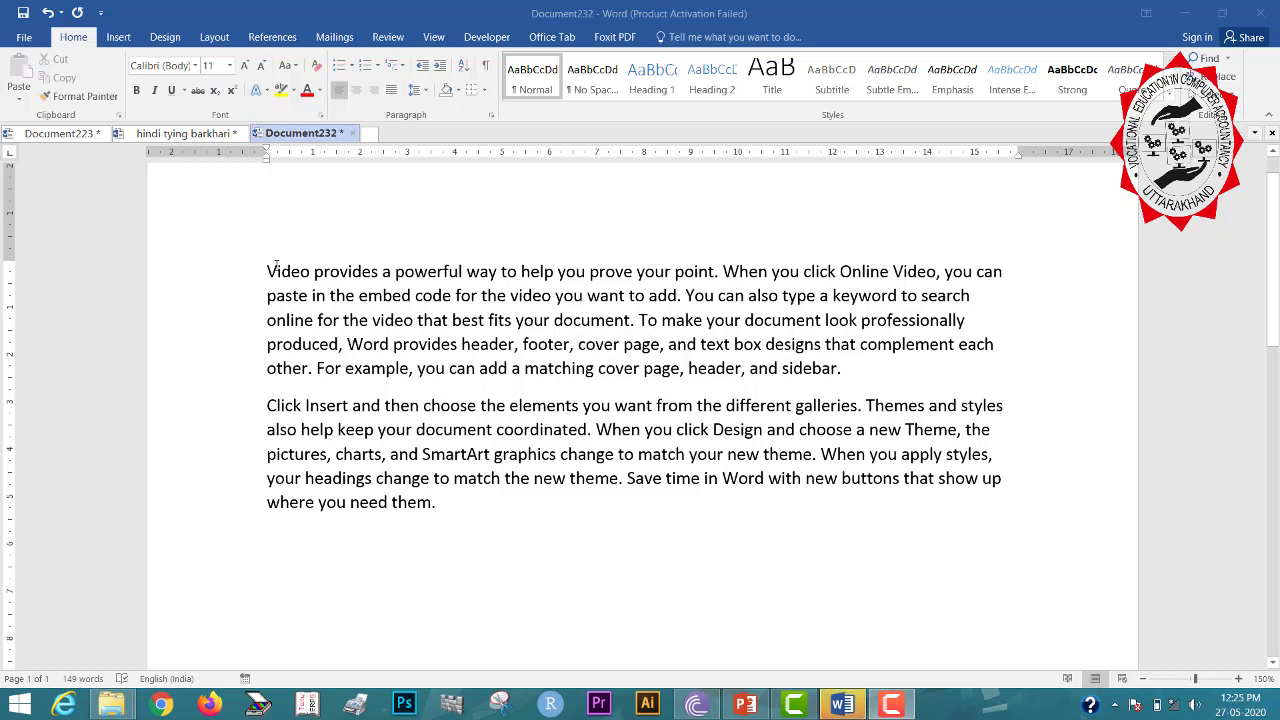
Make the first English paragraph red, size 24, bold and underlined.
left_click_drag(266, 271, 872, 364)
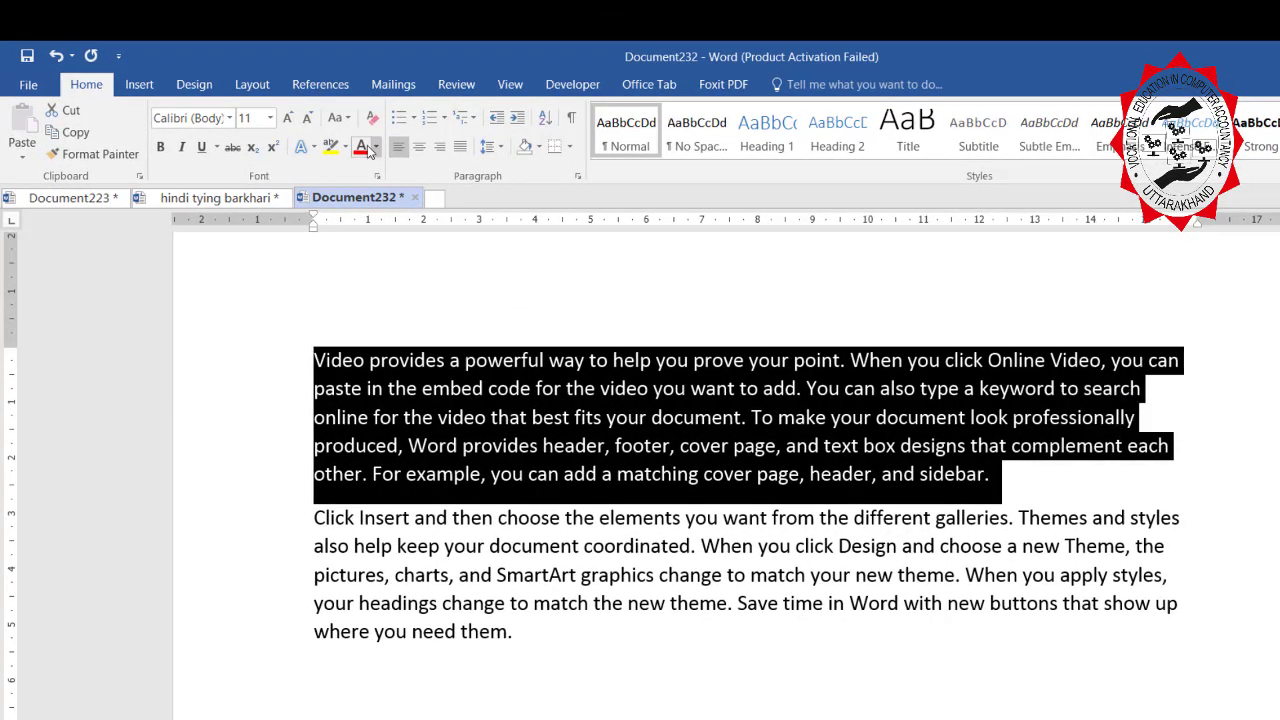
left_click(362, 148)
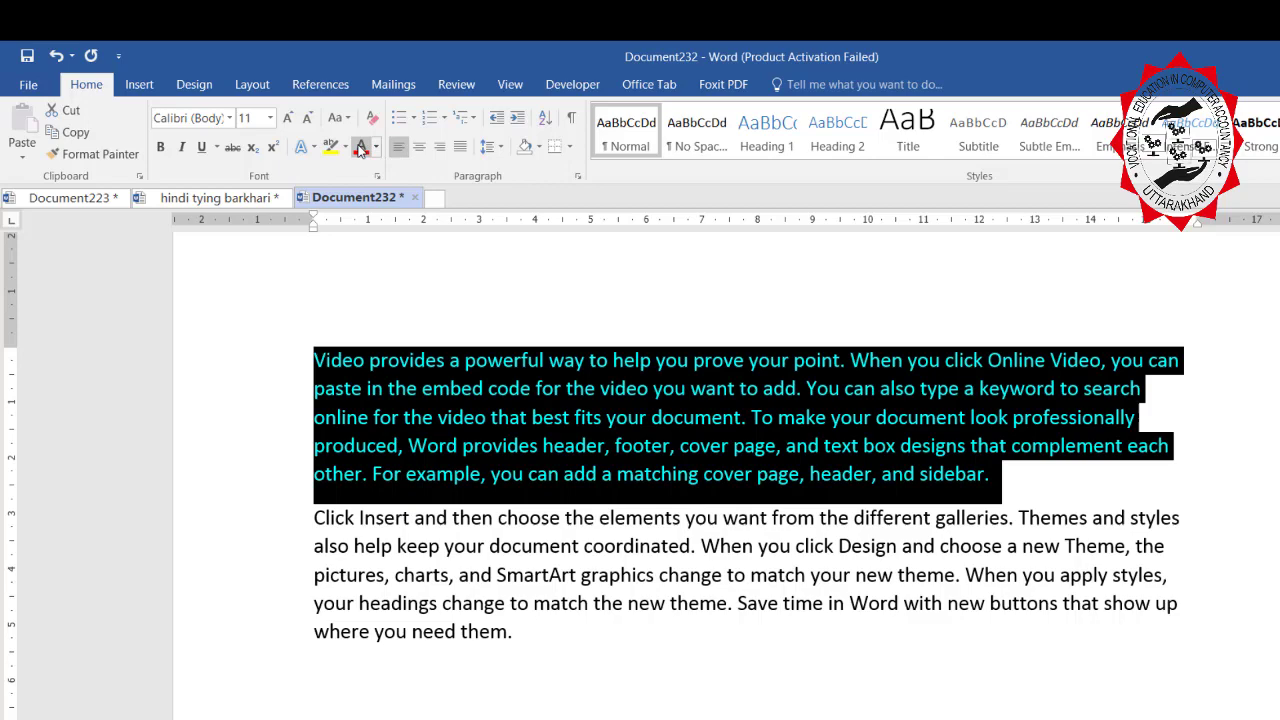
left_click(270, 118)
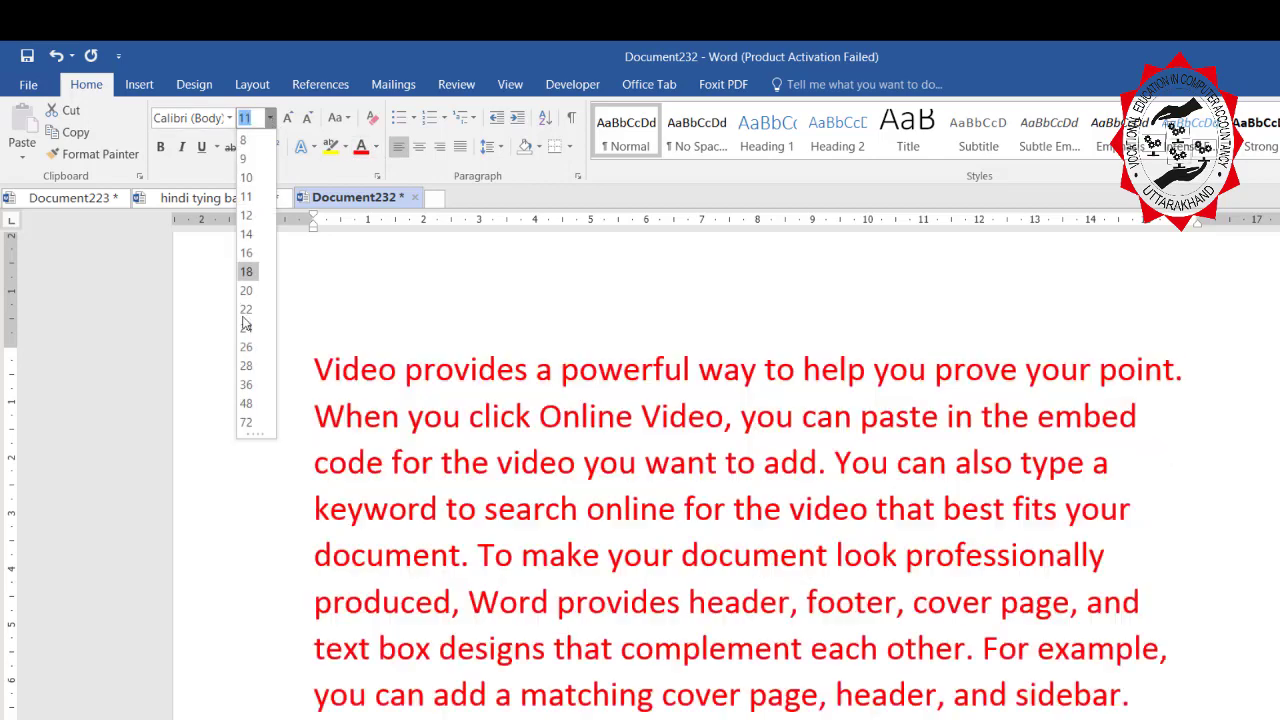
left_click(249, 330)
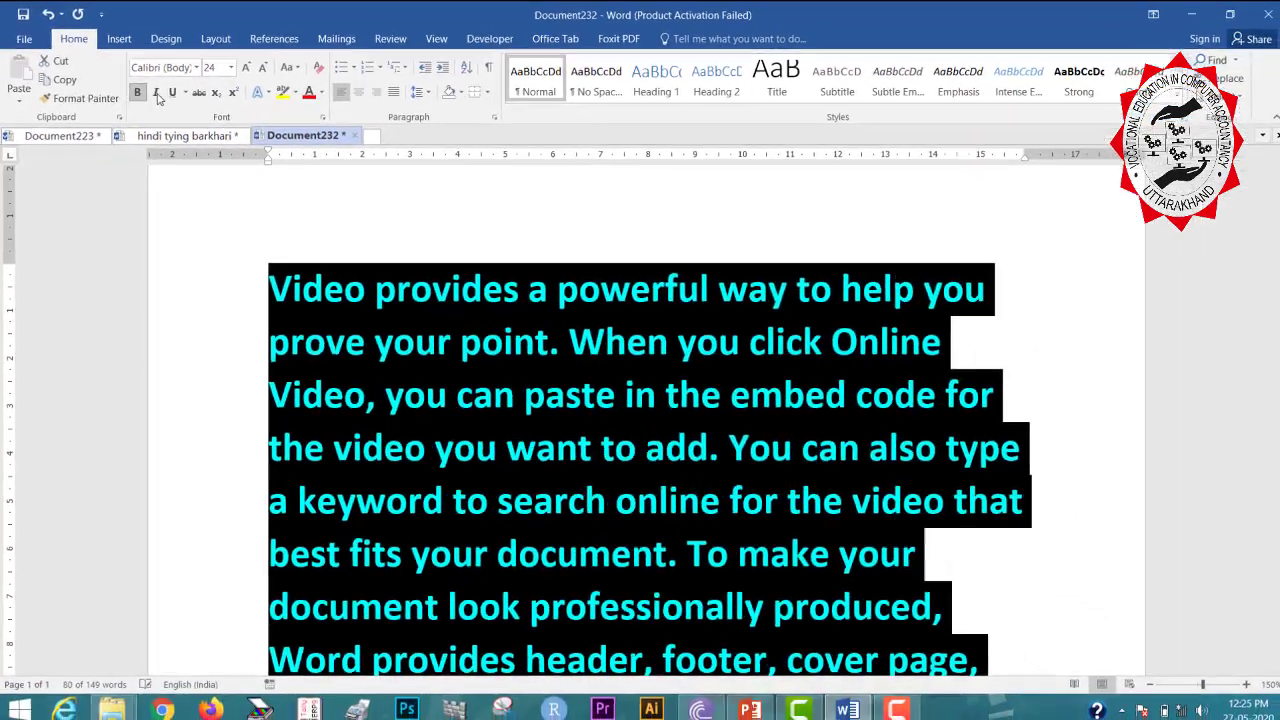
left_click(153, 132)
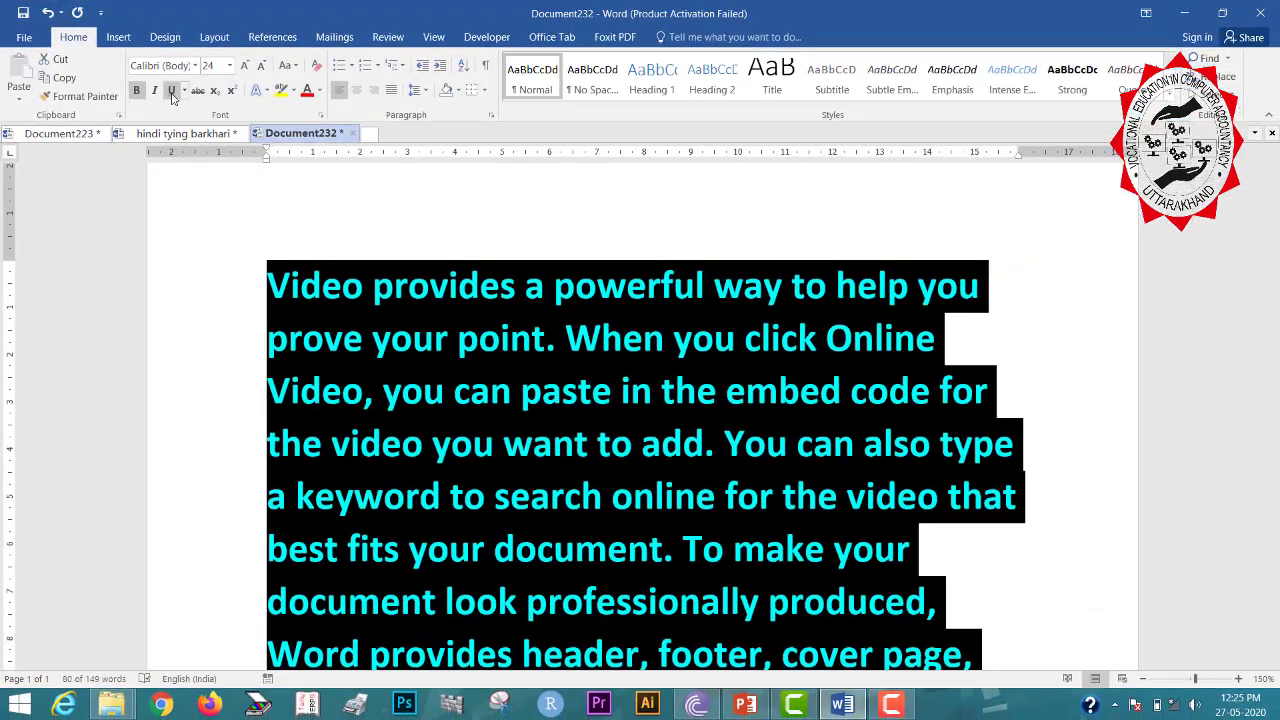
left_click(193, 132)
left_click(1096, 495)
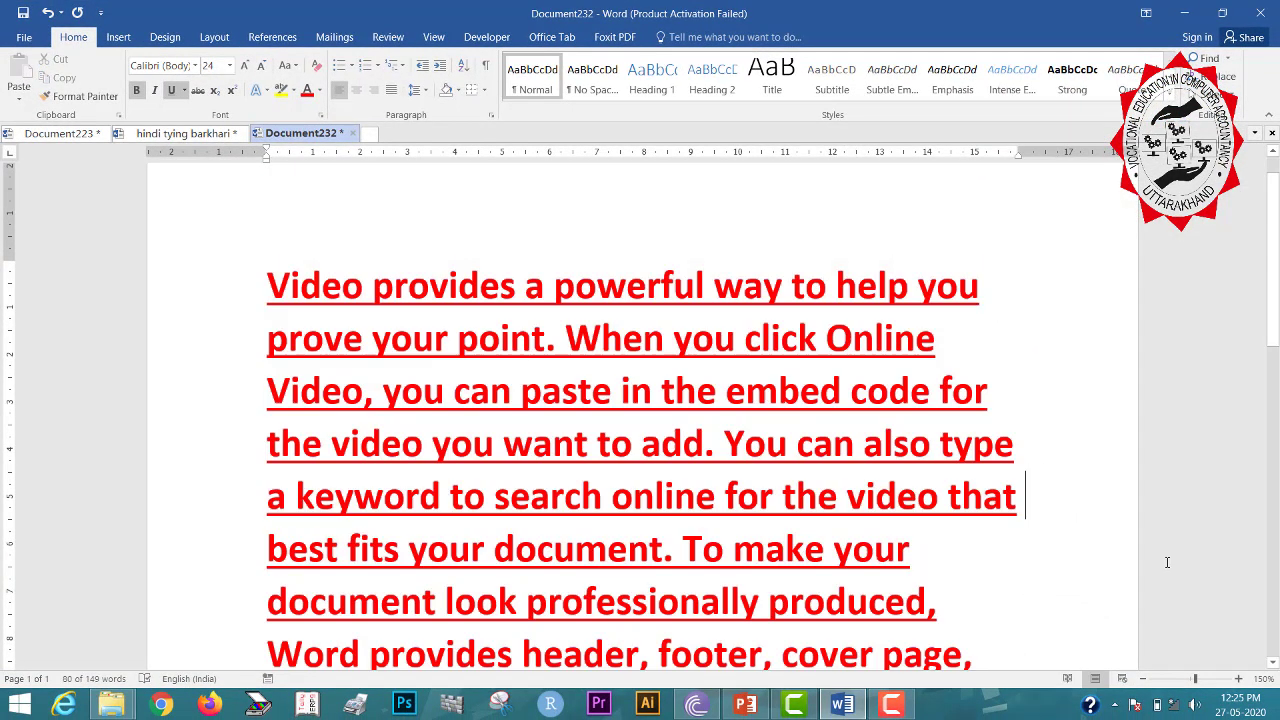
Zoom out, reselect the paragraph and strip its character formatting with Ctrl+Space.
left_click(1143, 679)
left_click(1143, 679)
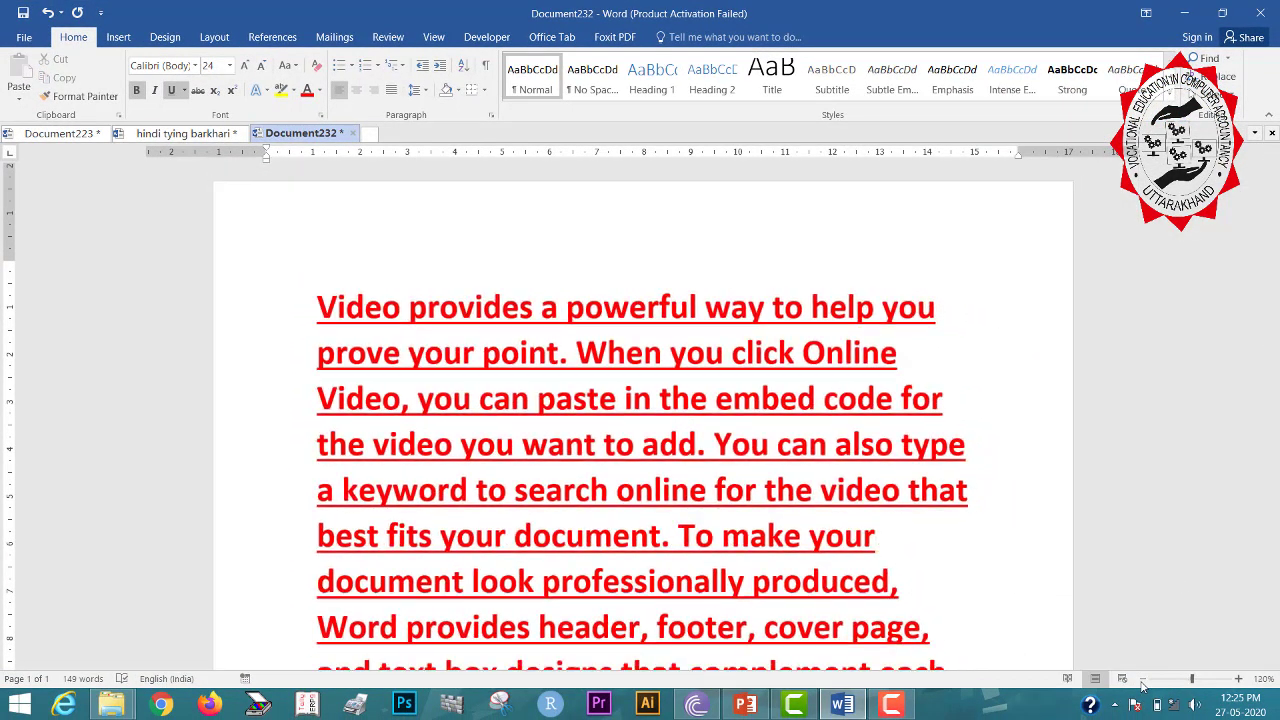
left_click(1143, 679)
left_click(1143, 679)
left_click(1143, 679)
left_click(1143, 679)
left_click(1143, 679)
left_click(1143, 679)
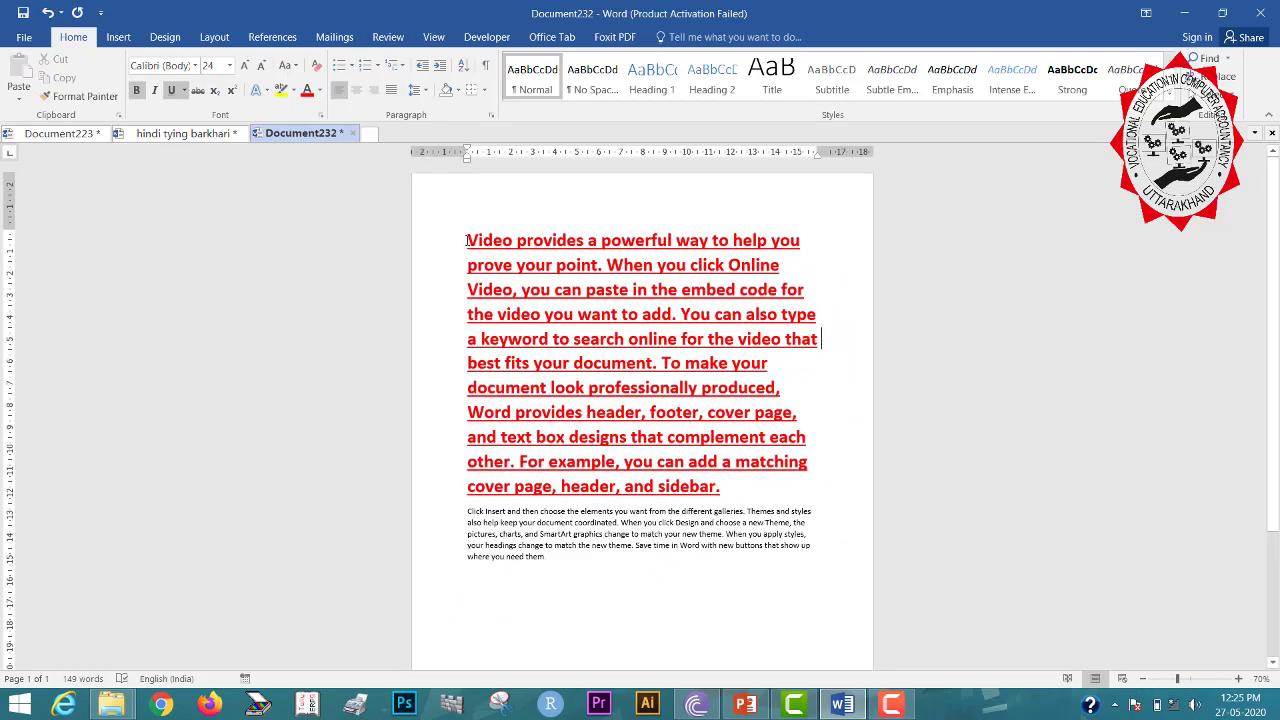
left_click_drag(467, 240, 767, 480)
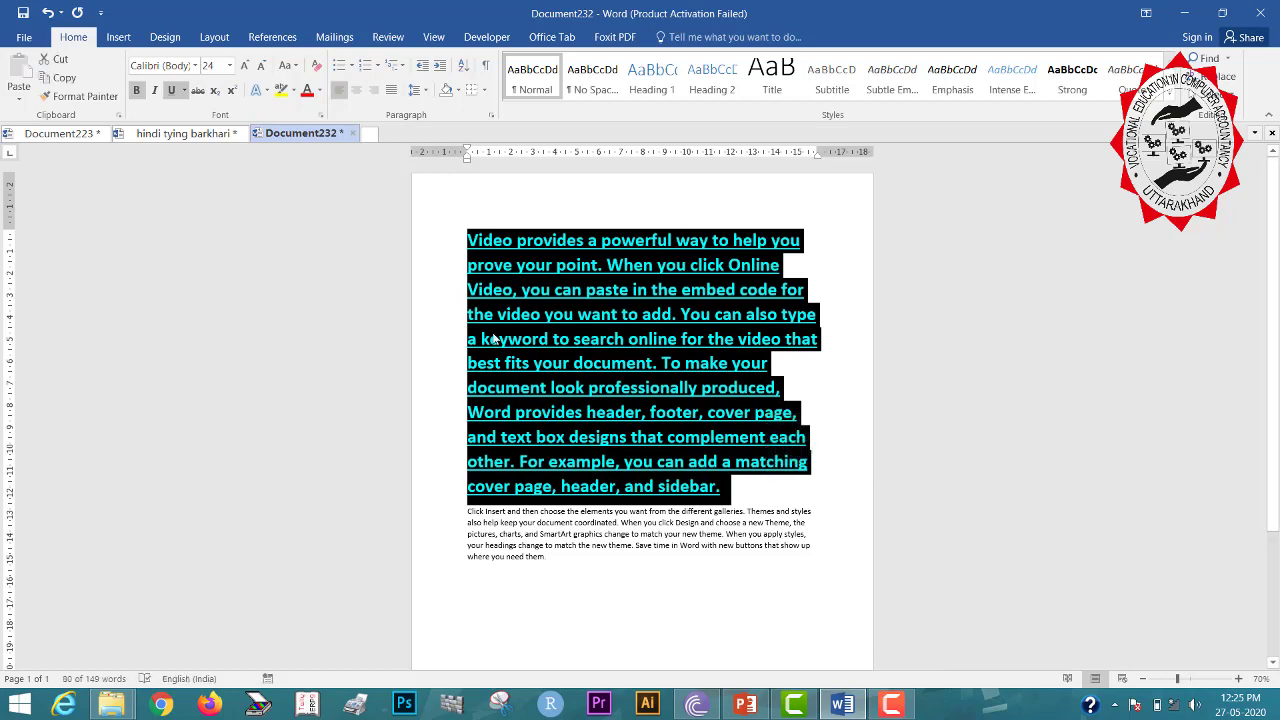
key("ctrl+space")
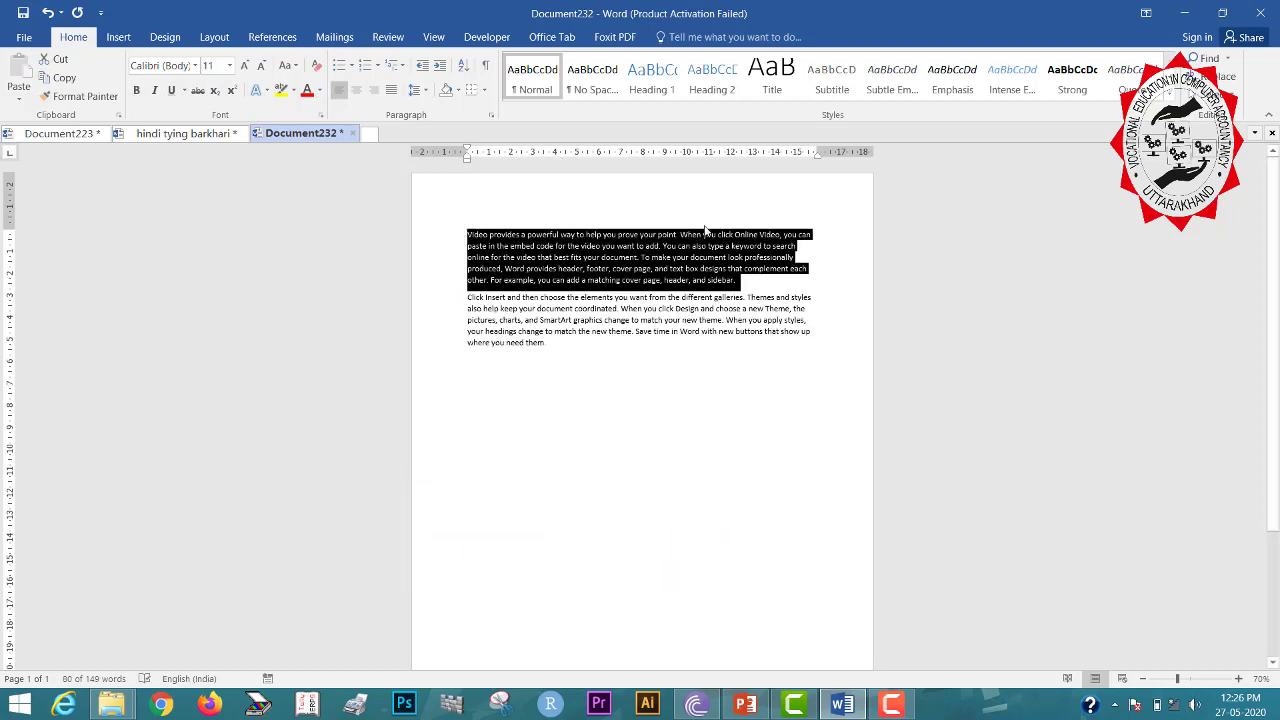
Undo to restore the red bold underlined formatting, then remove it all with Alt, H, E.
left_click(793, 290)
key("ctrl+z")
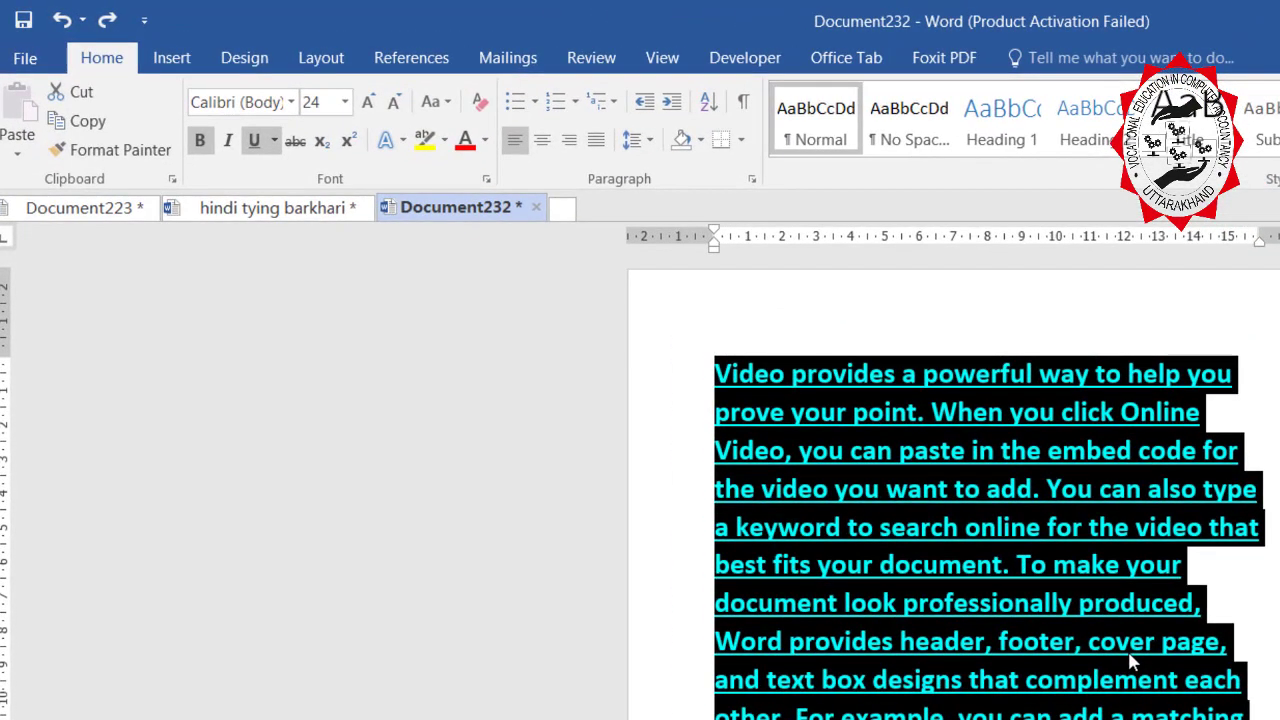
key("alt")
key("h")
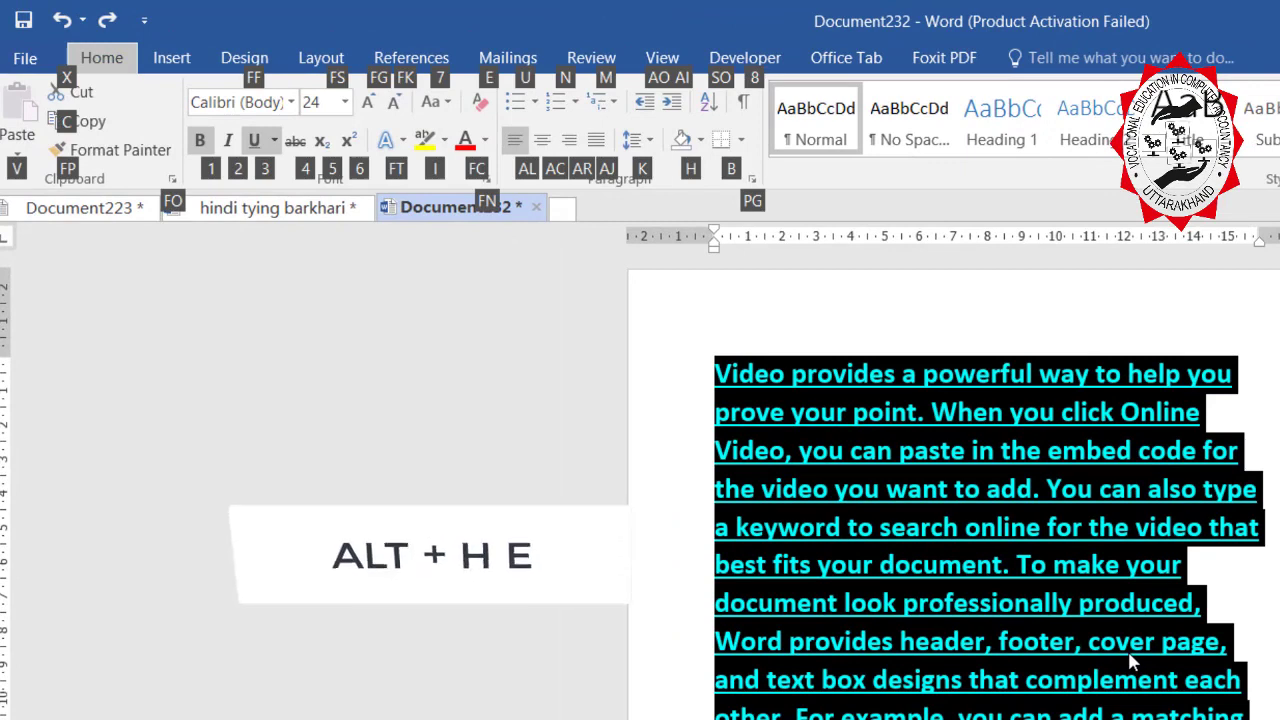
key("e")
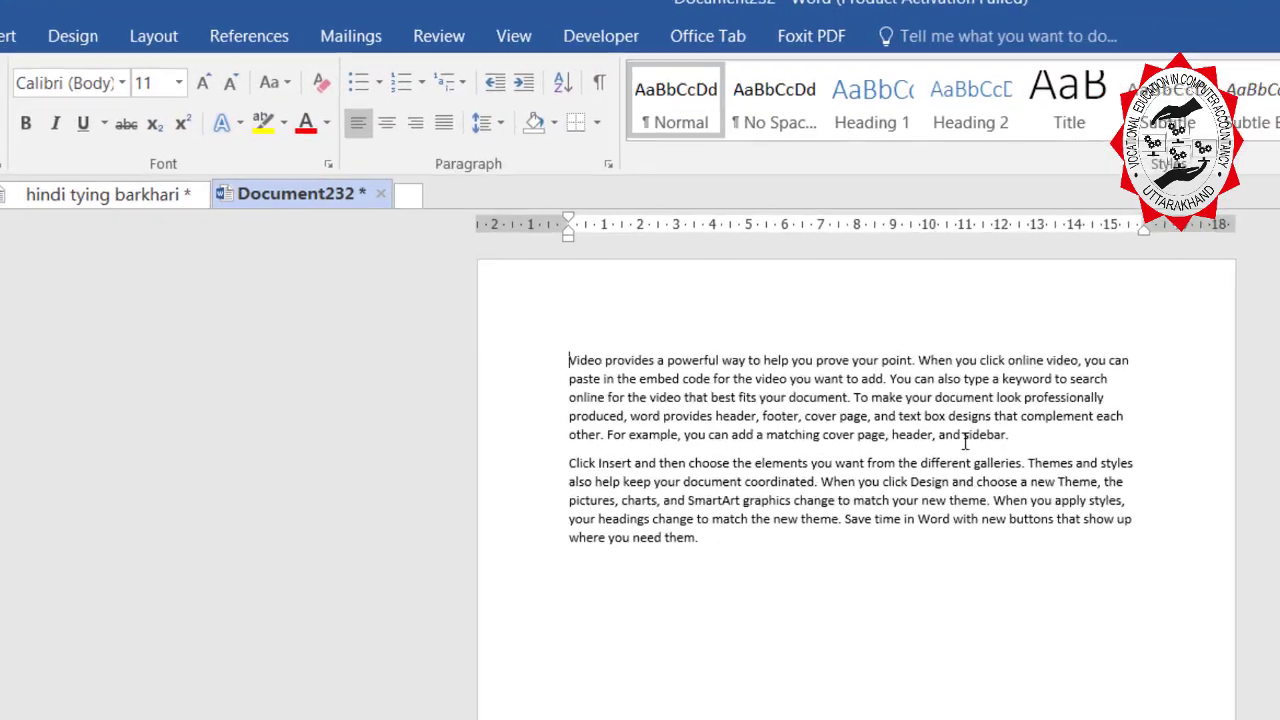
Select the first paragraph and cycle it with Shift+F3 through UPPERCASE and lowercase to Sentence case.
triple_click(1067, 445)
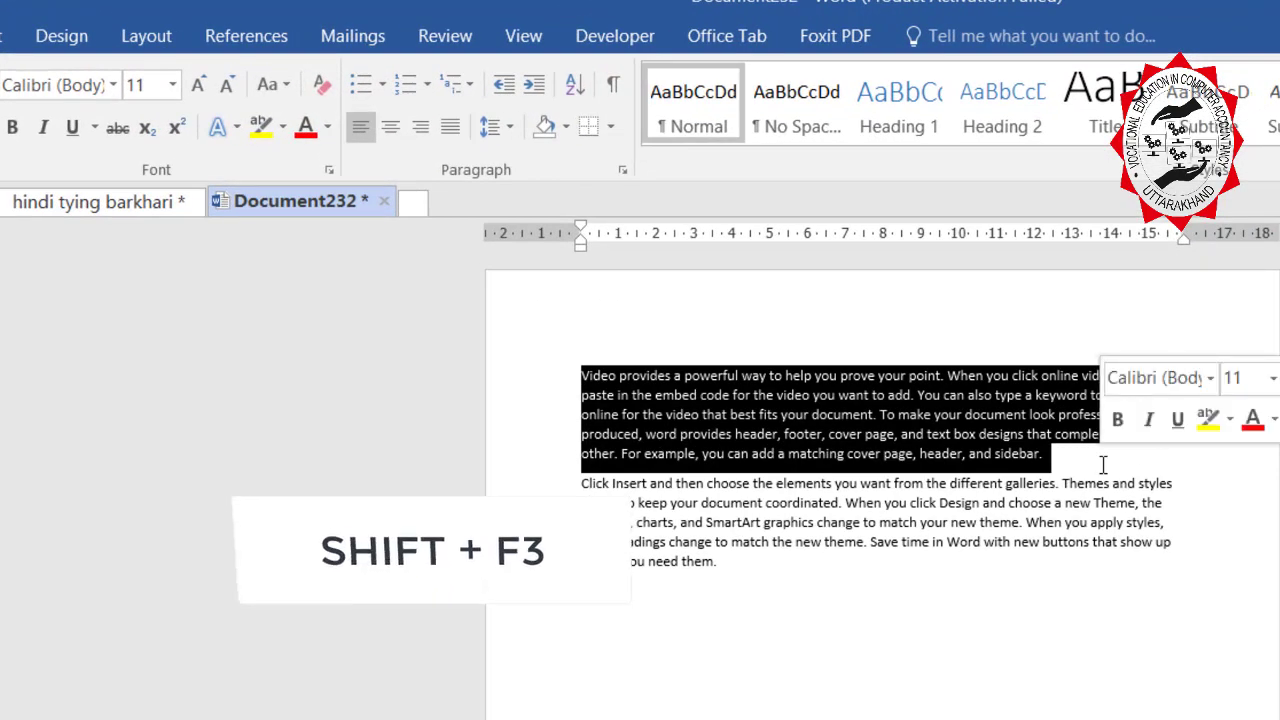
key("shift+F3")
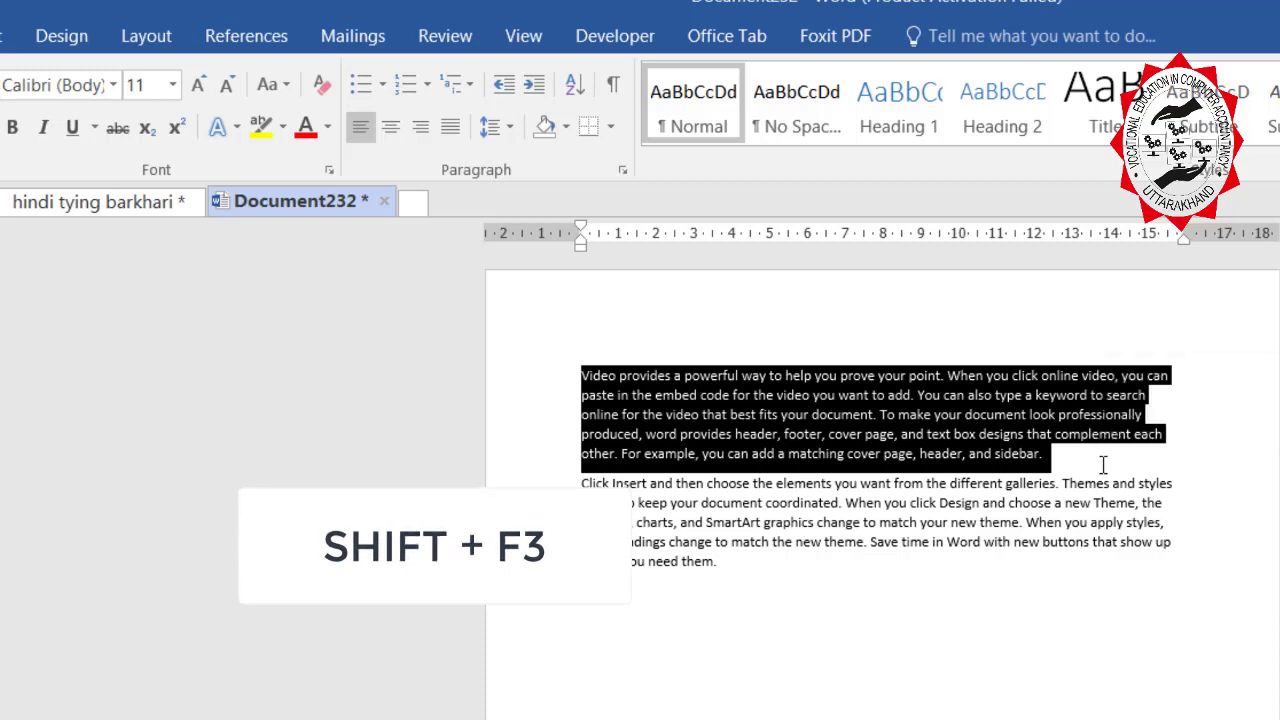
key("shift+F3")
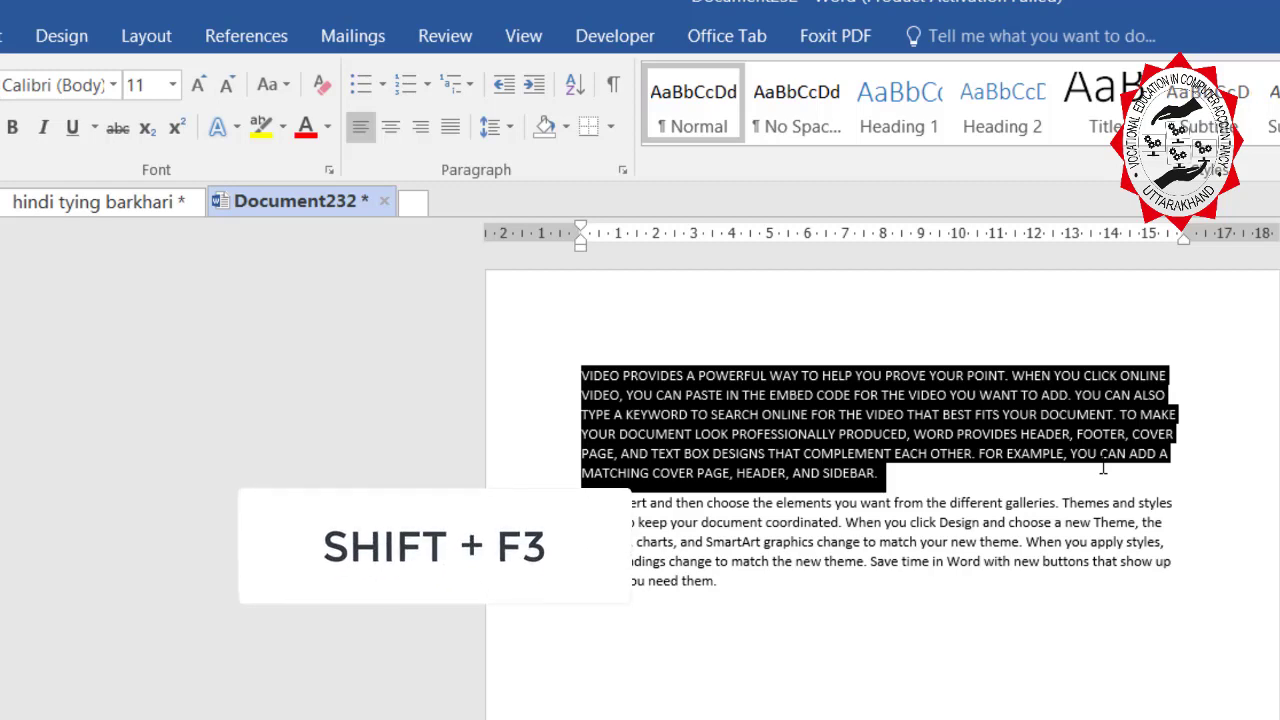
key("shift+F3")
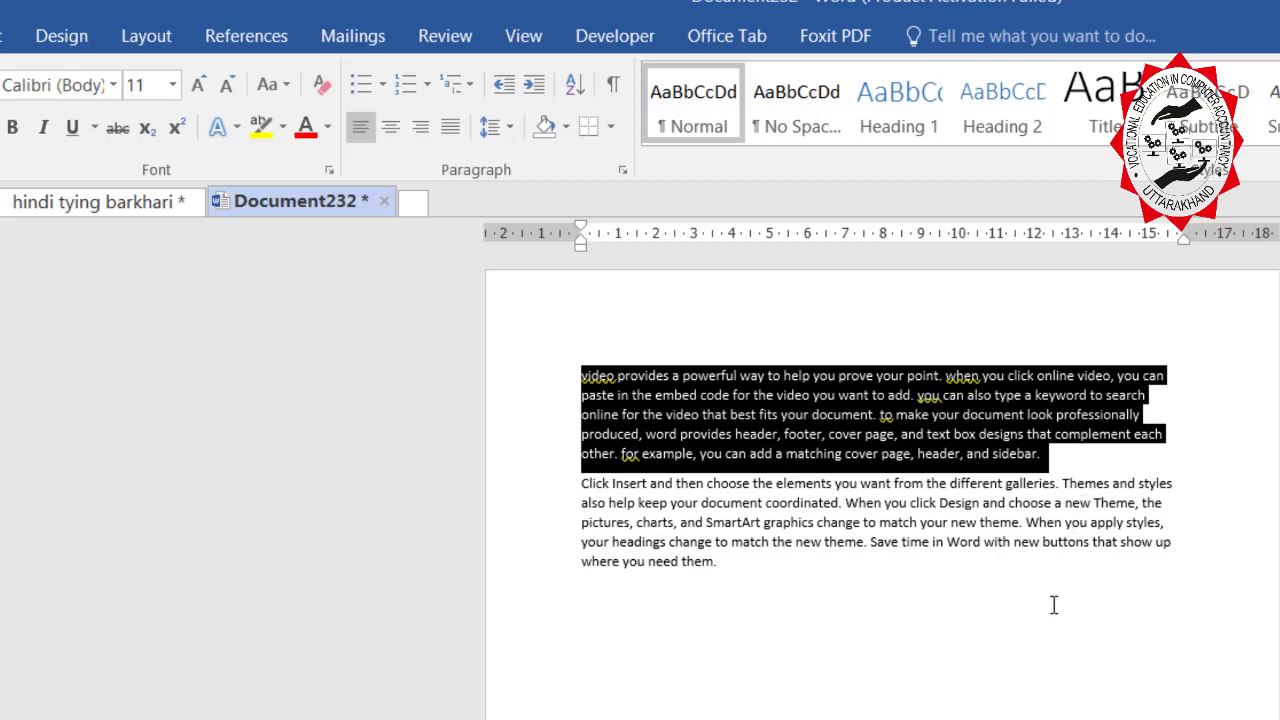
key("shift+F3")
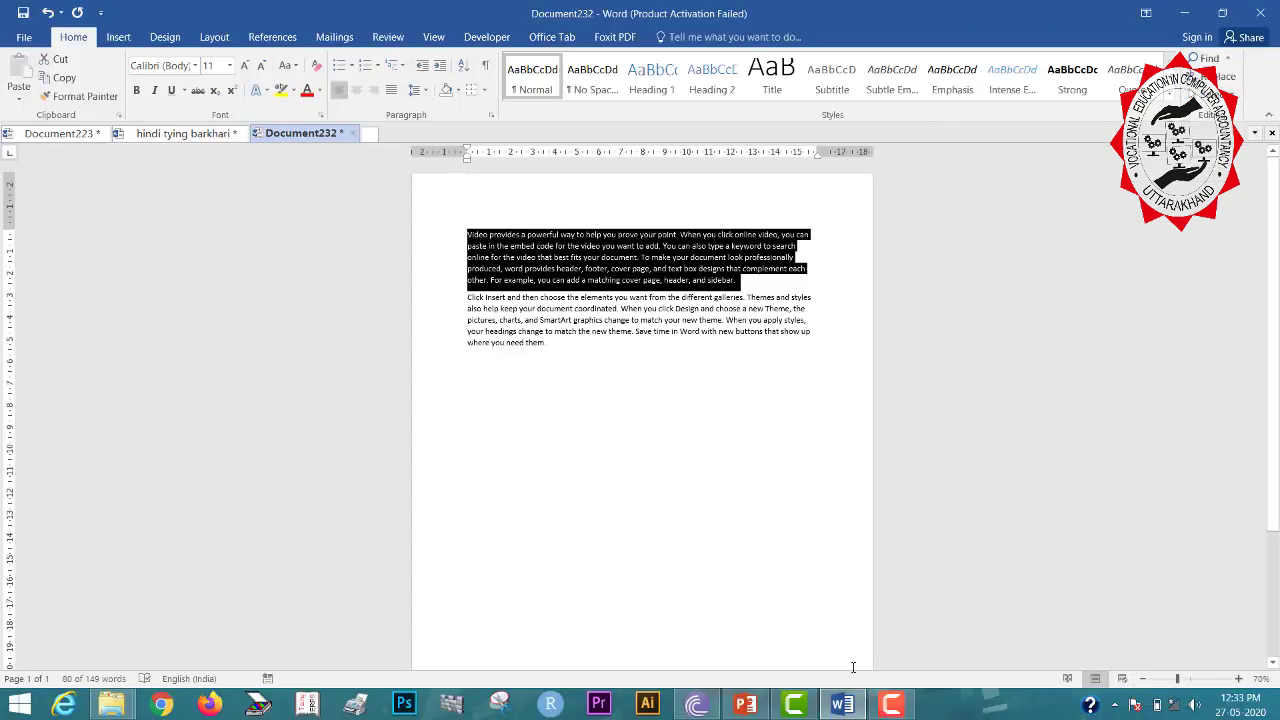
Select the first paragraph's full text and make it lowercase with Change Case.
left_click(769, 520)
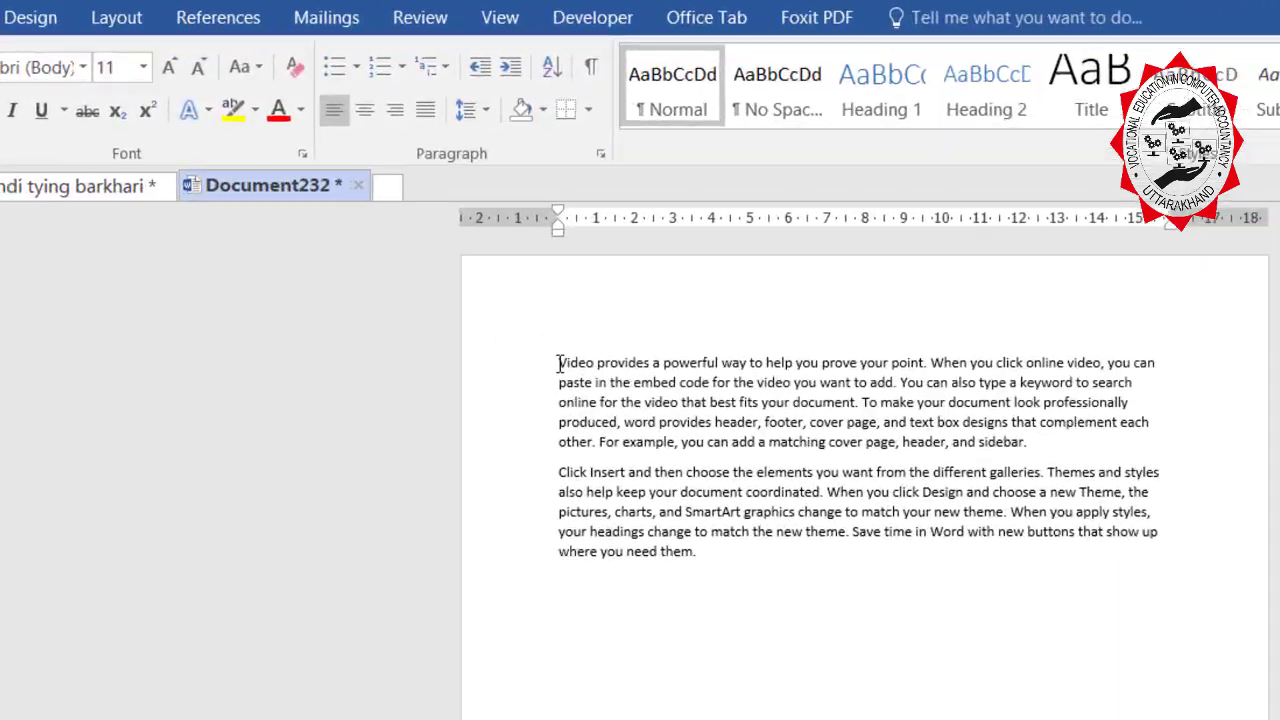
left_click_drag(467, 234, 741, 289)
left_click_drag(1063, 472, 1063, 468)
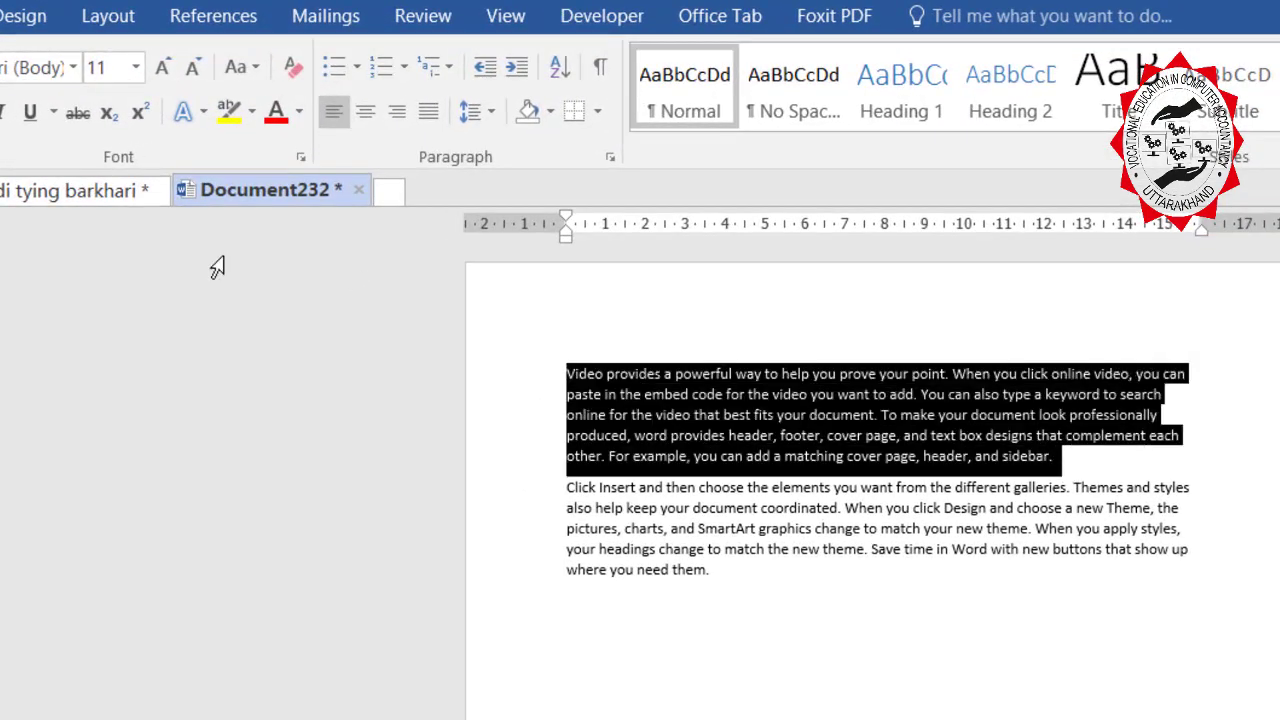
left_click(254, 72)
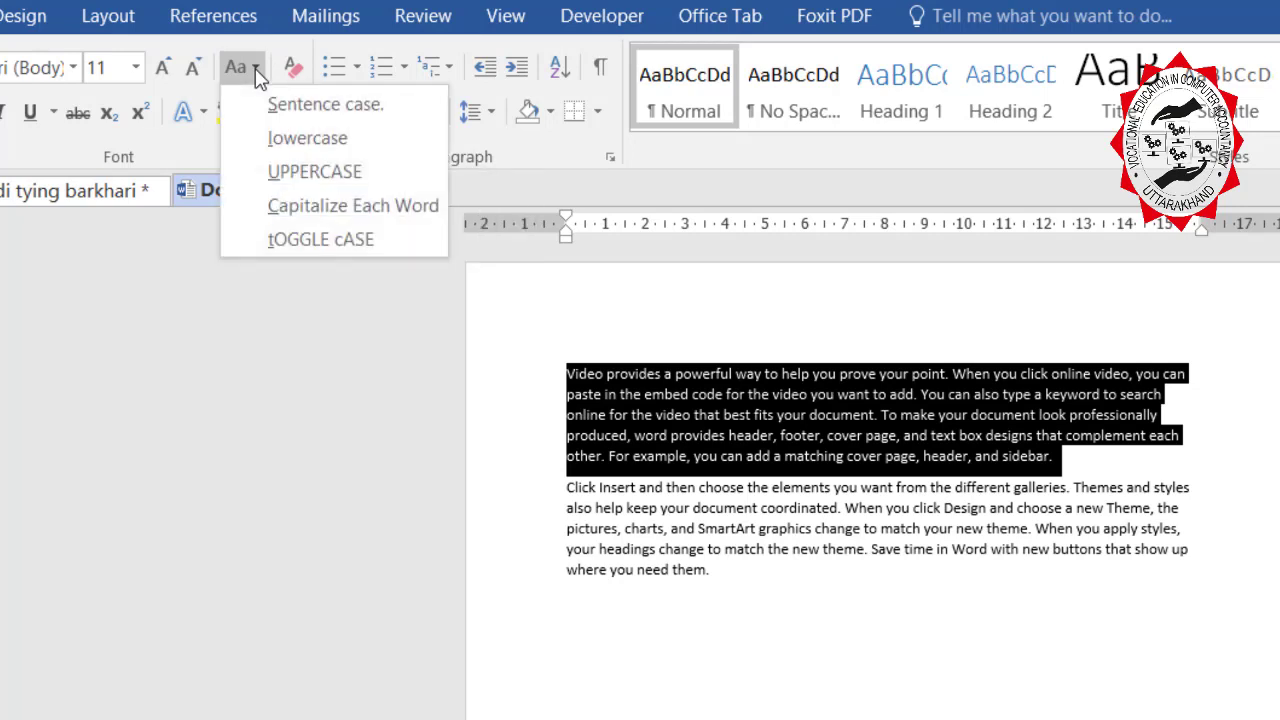
left_click(282, 140)
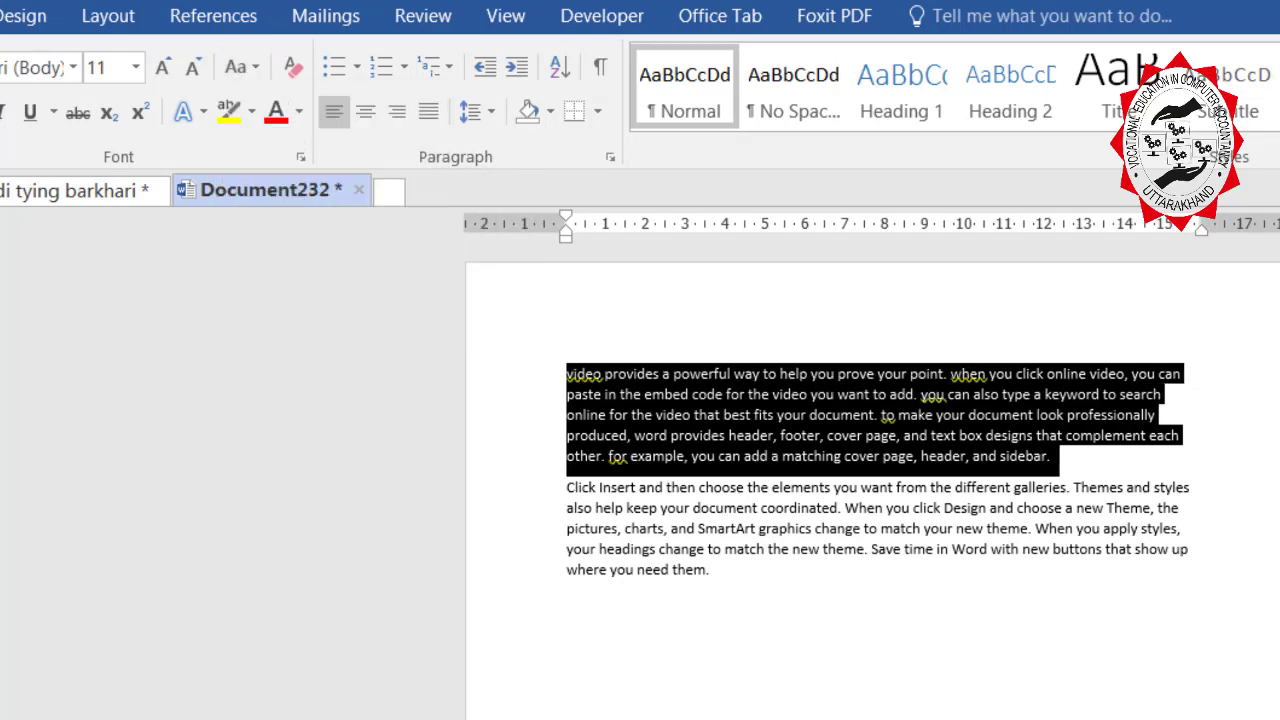
Switch the paragraph to UPPERCASE, then back to lowercase.
scroll(760, 420, "up", 7)
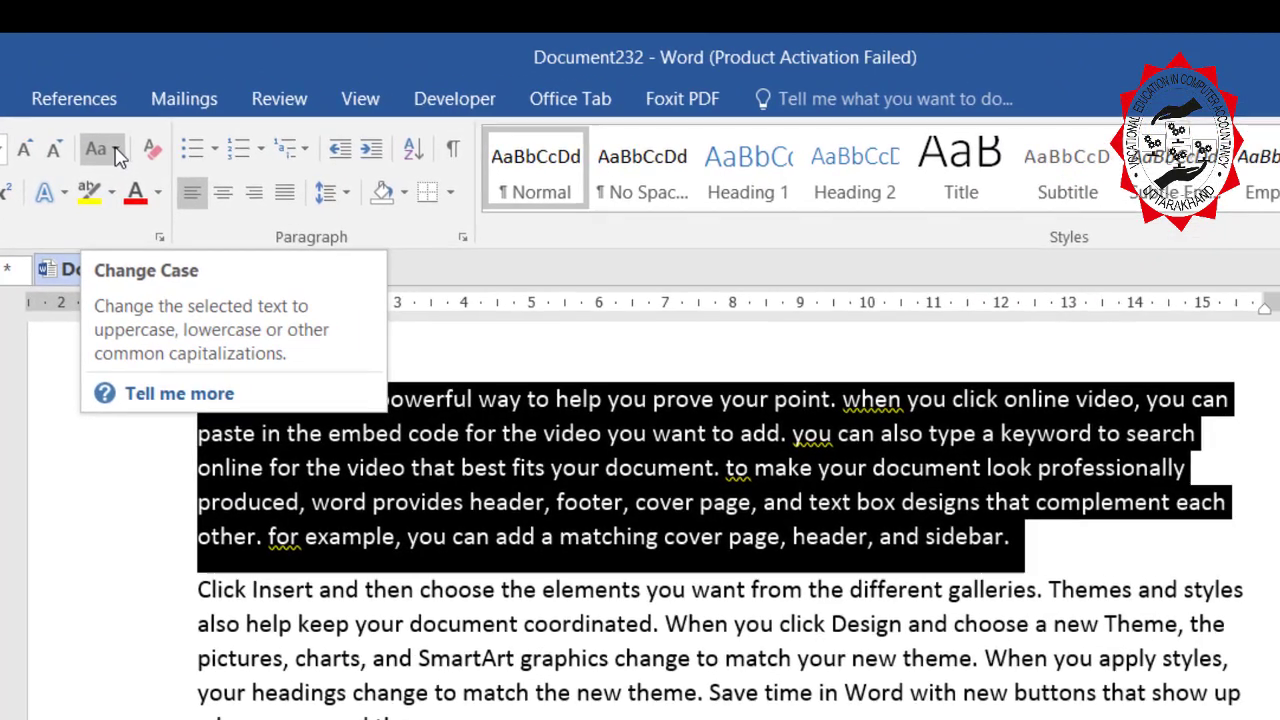
left_click(168, 122)
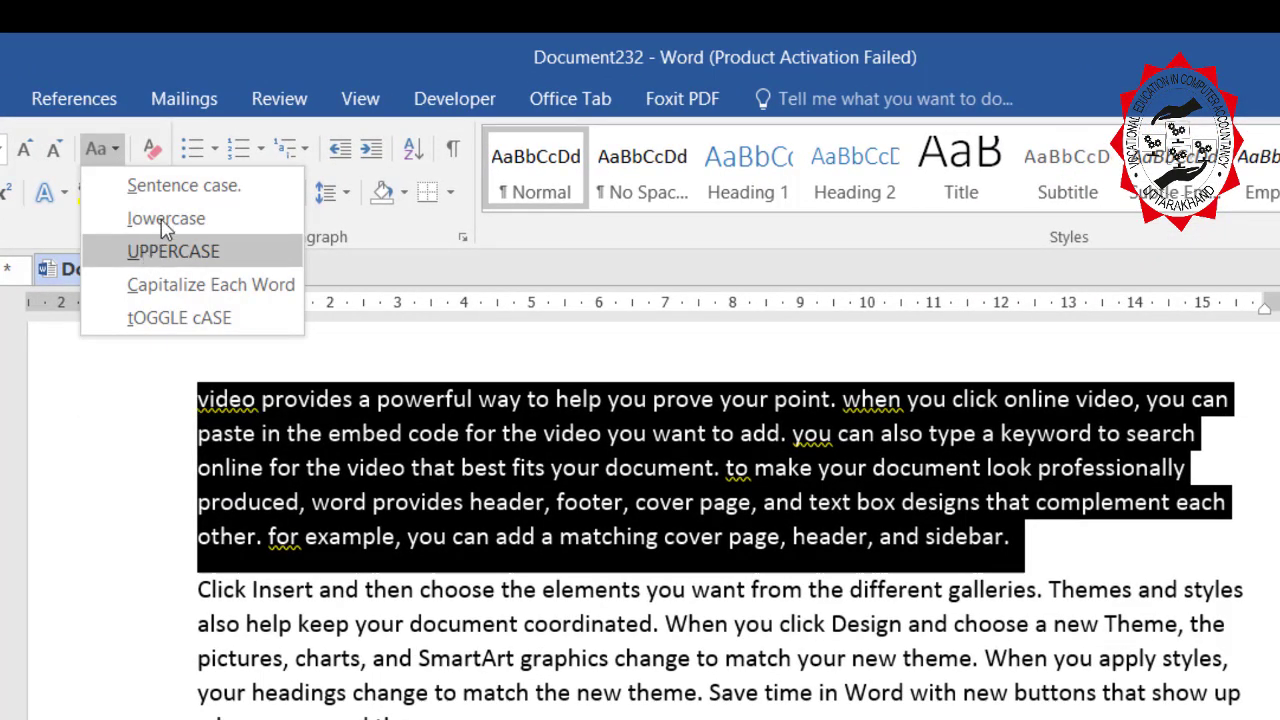
left_click(157, 250)
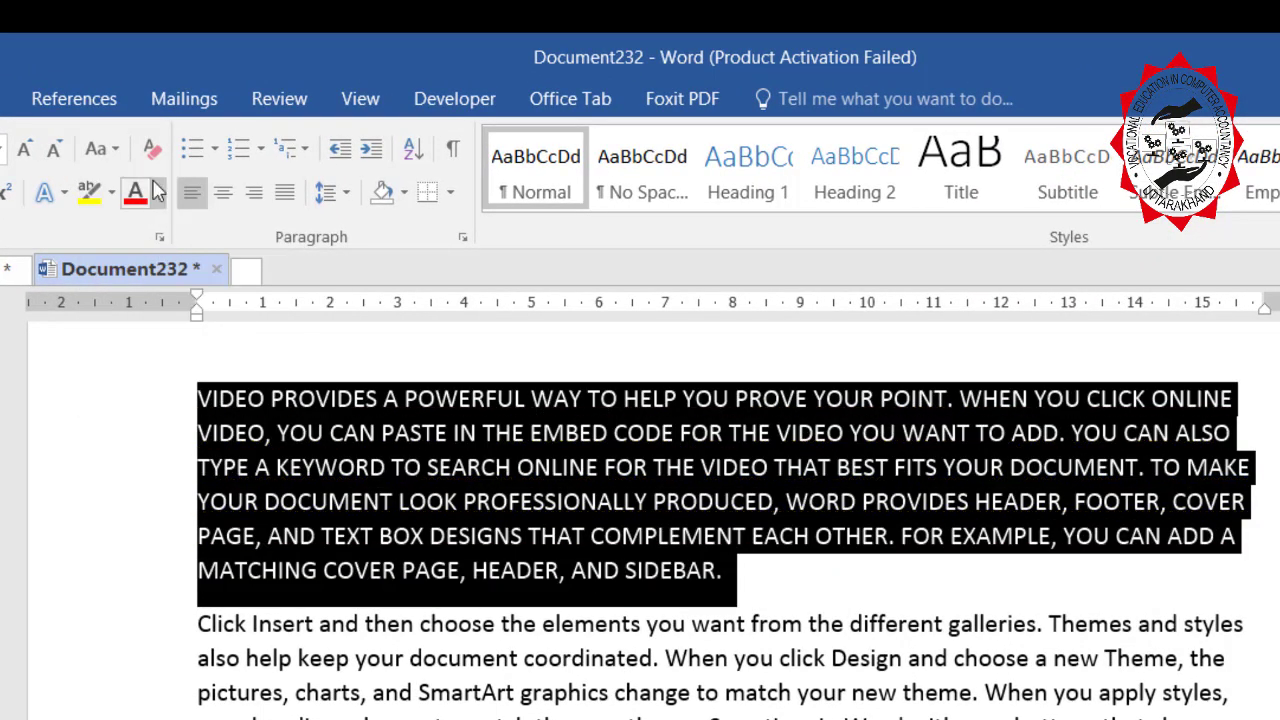
left_click(113, 153)
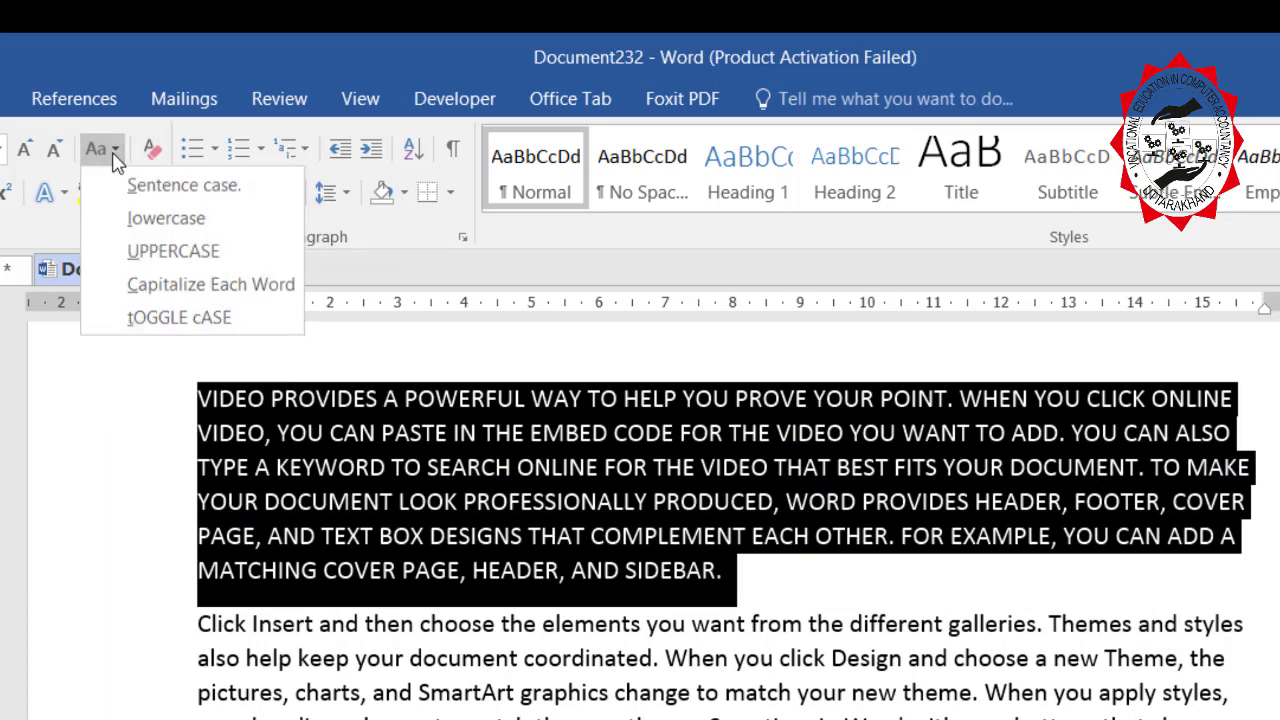
left_click(157, 217)
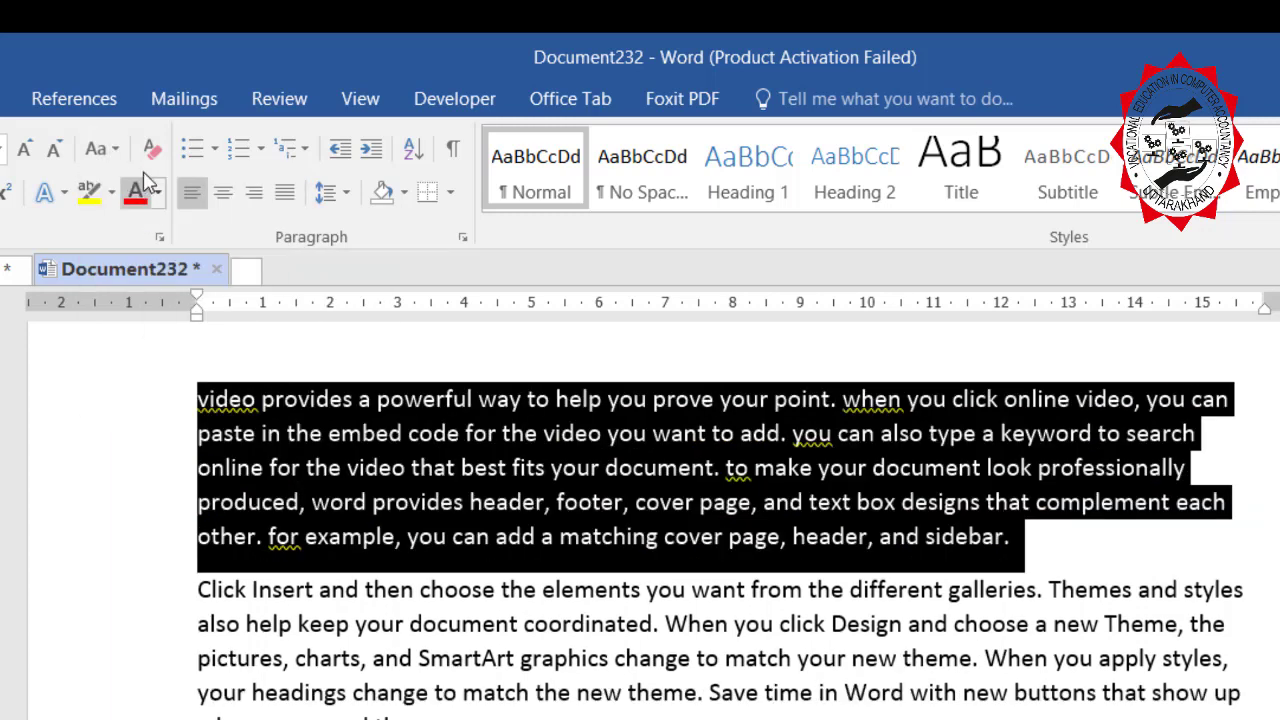
Apply Sentence case to the paragraph, then tOGGLE cASE.
left_click(116, 153)
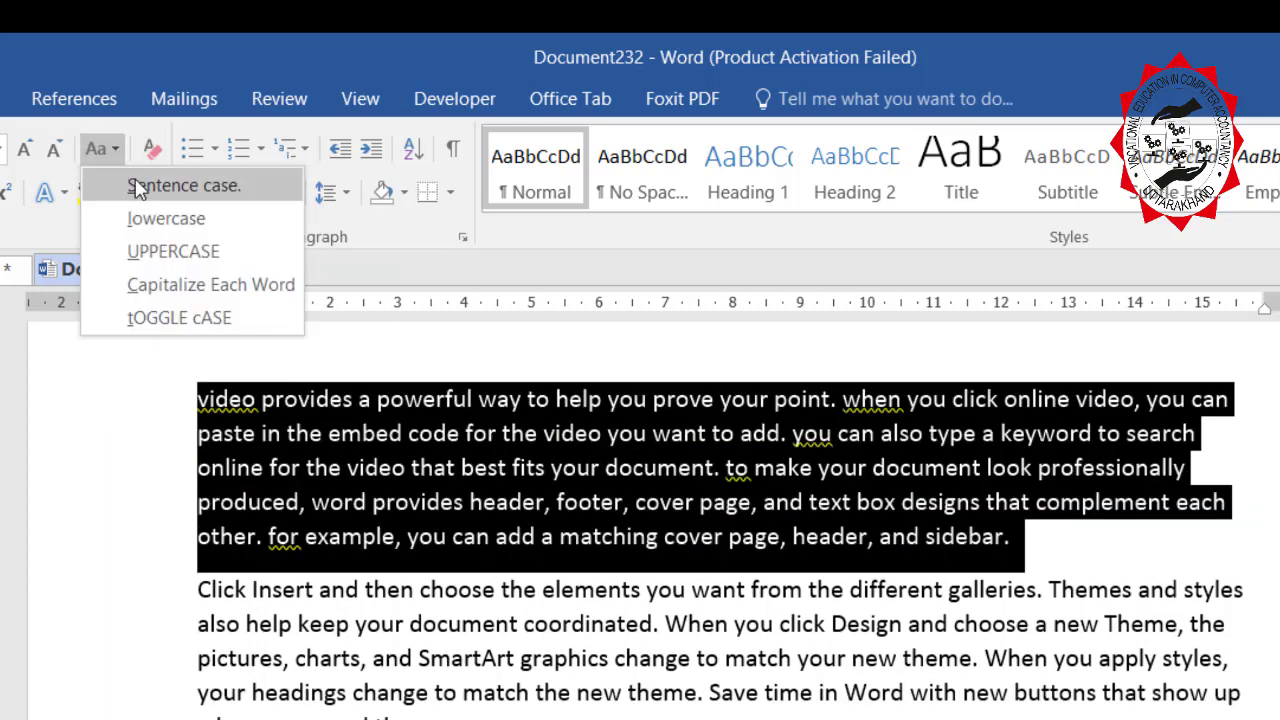
left_click(141, 188)
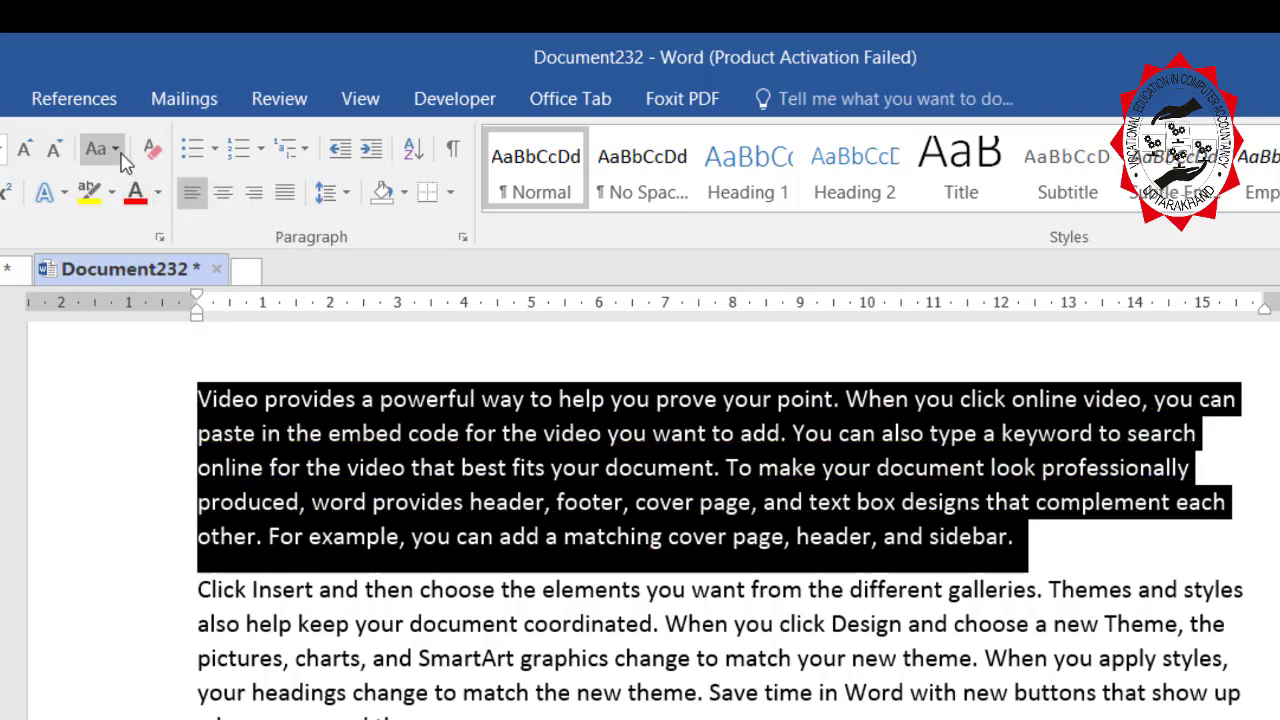
left_click(116, 155)
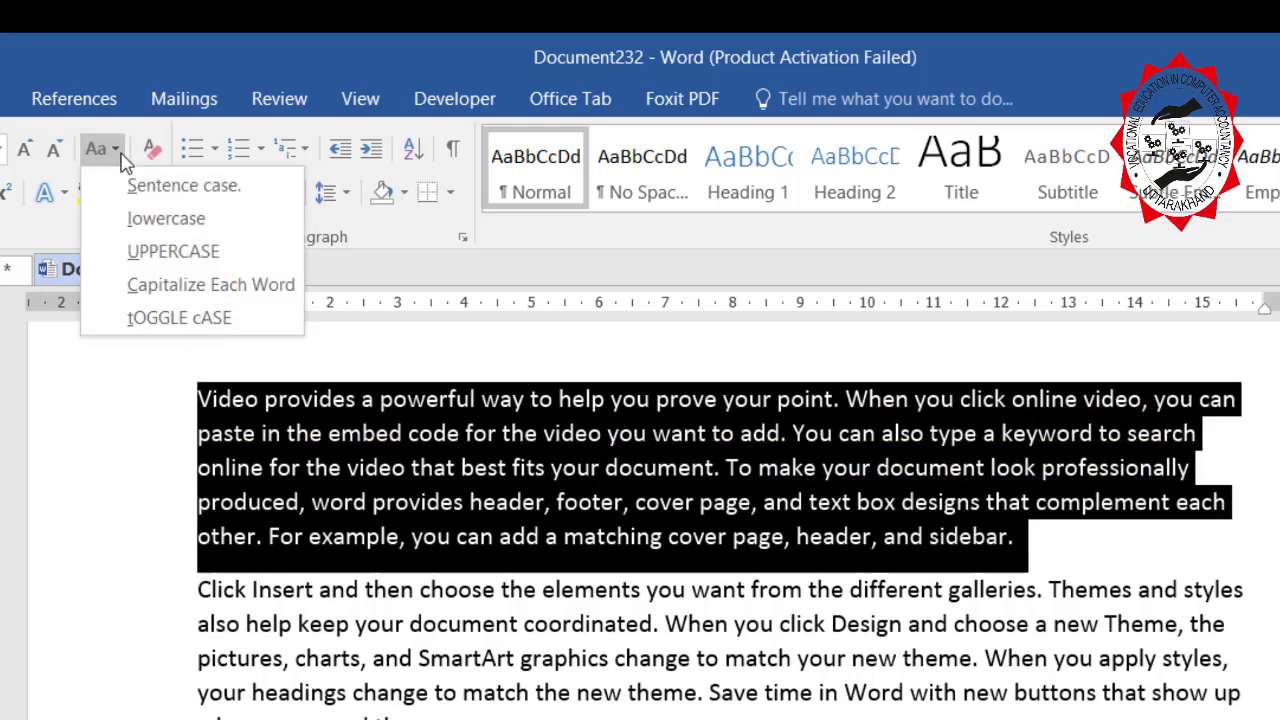
left_click(156, 318)
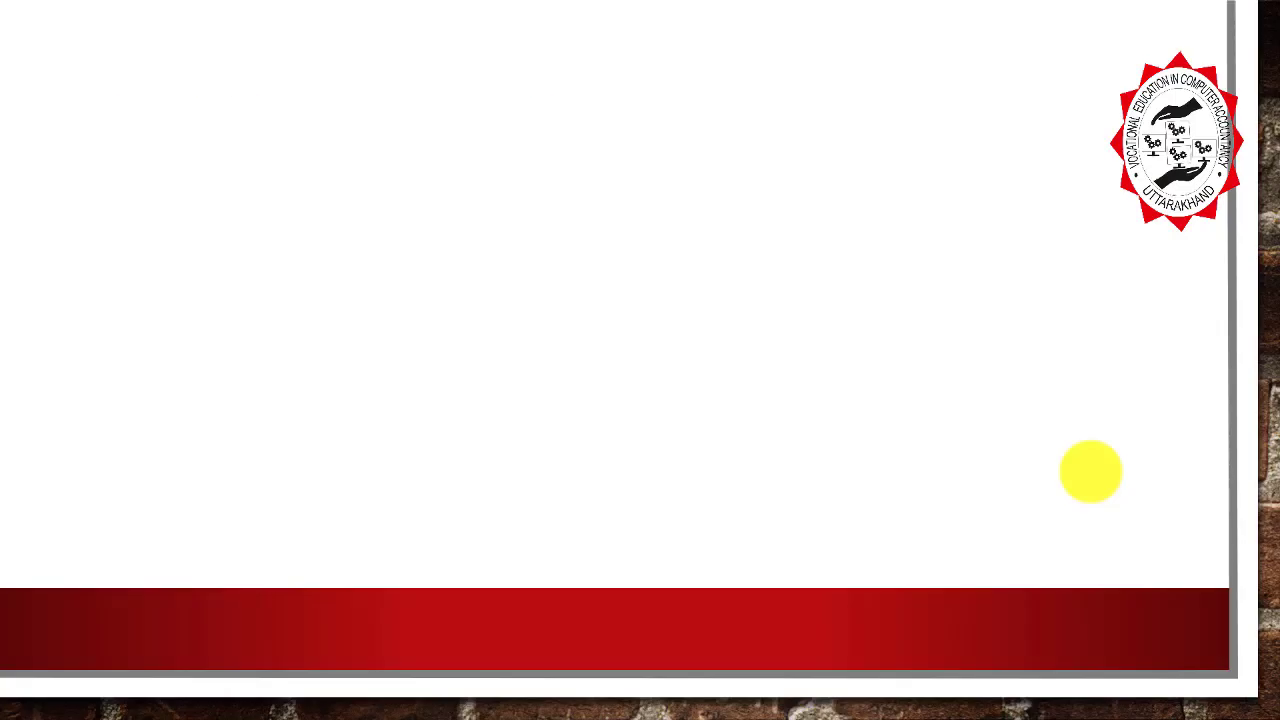